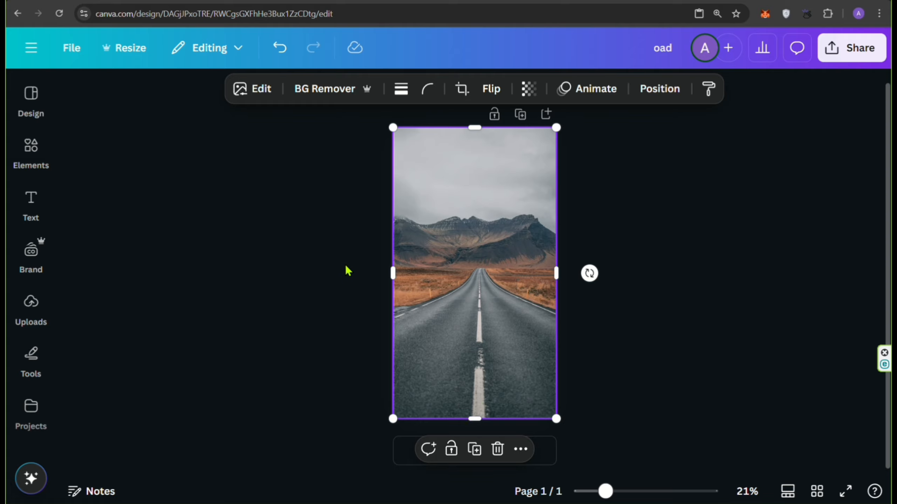
- Duplicate the road photo page and remove the background of the photo on the copy
{"action": "left_click", "coordinate": [336, 259]}
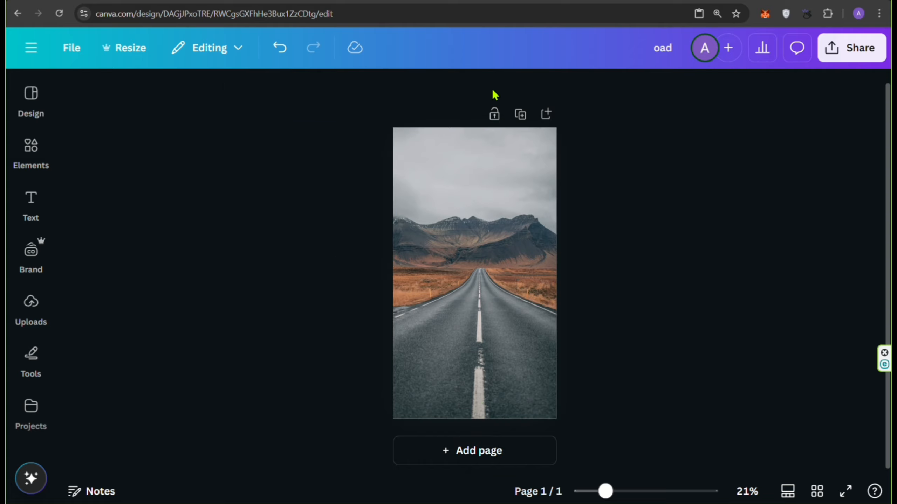
{"action": "left_click", "coordinate": [519, 115]}
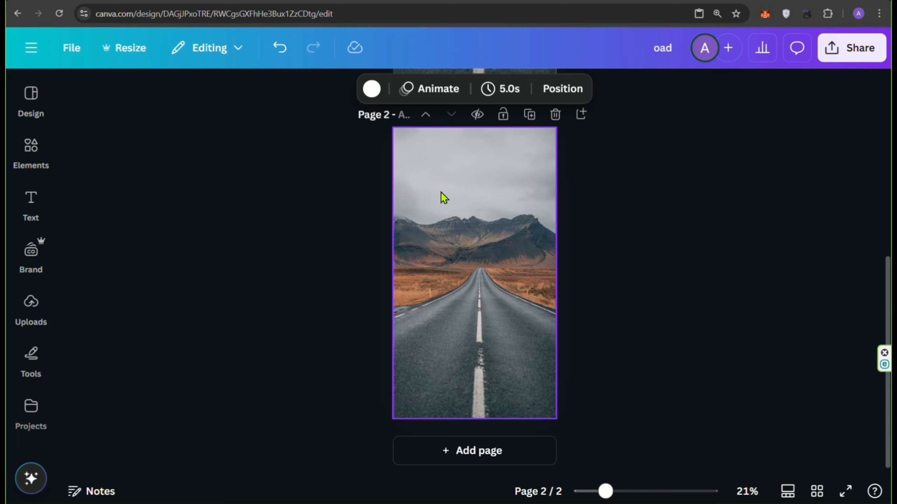
{"action": "left_click", "coordinate": [465, 167]}
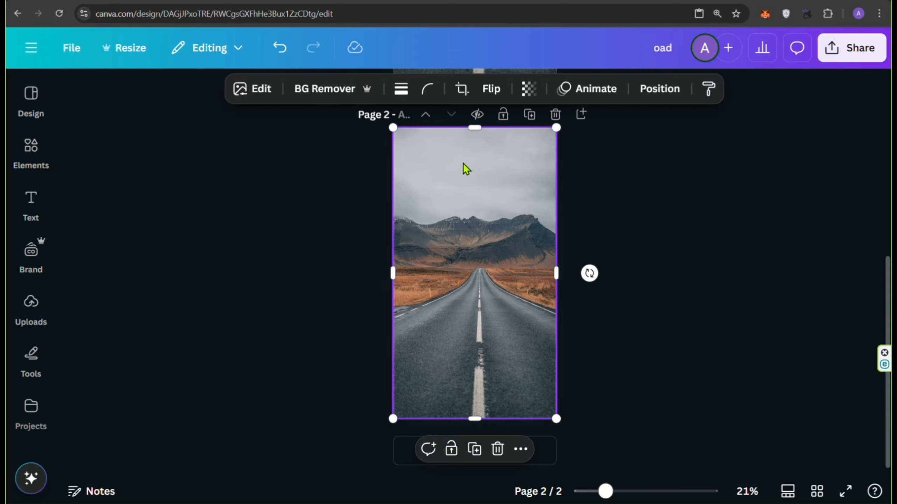
{"action": "left_click", "coordinate": [305, 90]}
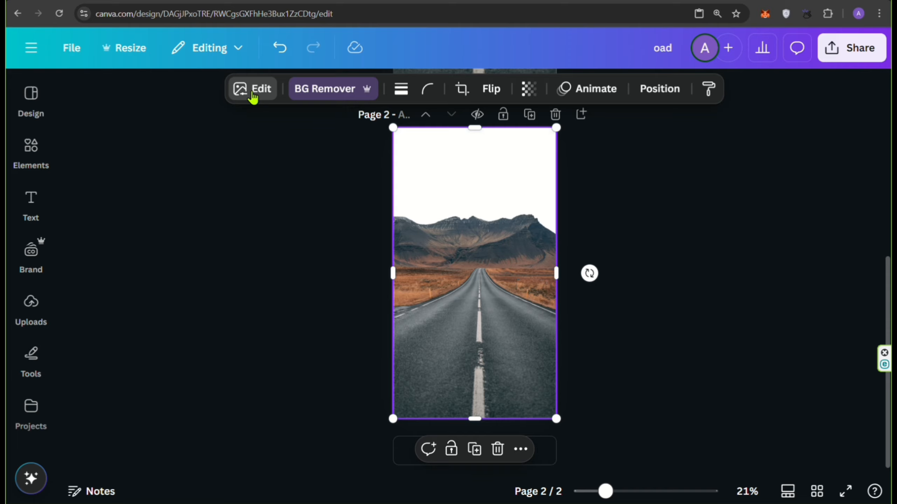
{"action": "left_click", "coordinate": [253, 92]}
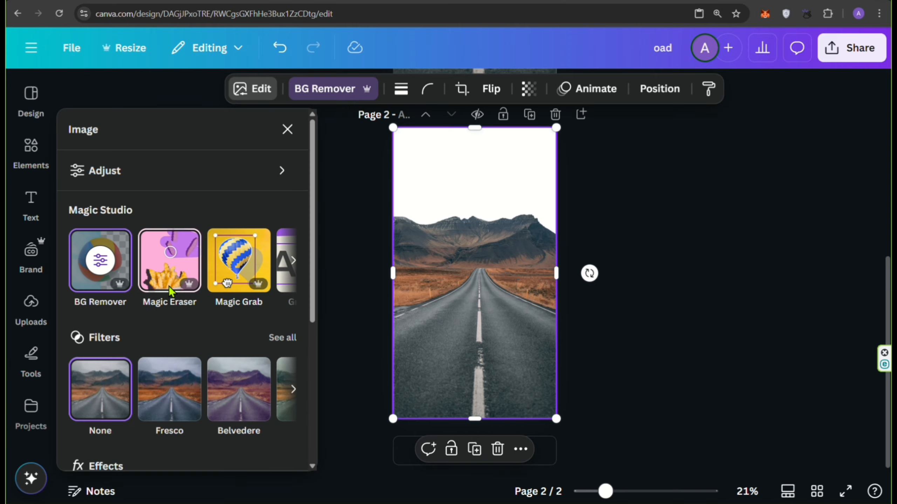
{"action": "left_click", "coordinate": [168, 286]}
{"action": "mouse_move", "coordinate": [522, 211]}
{"action": "left_mouse_down"}
{"action": "mouse_move", "coordinate": [481, 296]}
{"action": "mouse_move", "coordinate": [532, 281]}
{"action": "mouse_move", "coordinate": [533, 255]}
{"action": "mouse_move", "coordinate": [485, 227]}
{"action": "mouse_move", "coordinate": [576, 212]}
{"action": "mouse_move", "coordinate": [671, 226]}
{"action": "mouse_move", "coordinate": [733, 306]}
{"action": "mouse_move", "coordinate": [637, 262]}
{"action": "mouse_move", "coordinate": [695, 265]}
{"action": "mouse_move", "coordinate": [711, 221]}
{"action": "mouse_move", "coordinate": [652, 225]}
{"action": "mouse_move", "coordinate": [603, 215]}
{"action": "mouse_move", "coordinate": [638, 233]}
{"action": "mouse_move", "coordinate": [633, 245]}
{"action": "mouse_move", "coordinate": [587, 250]}
{"action": "mouse_move", "coordinate": [571, 274]}
{"action": "mouse_move", "coordinate": [527, 296]}
{"action": "mouse_move", "coordinate": [475, 301]}
{"action": "mouse_move", "coordinate": [501, 296]}
{"action": "left_mouse_up"}
{"action": "left_click", "coordinate": [266, 300]}
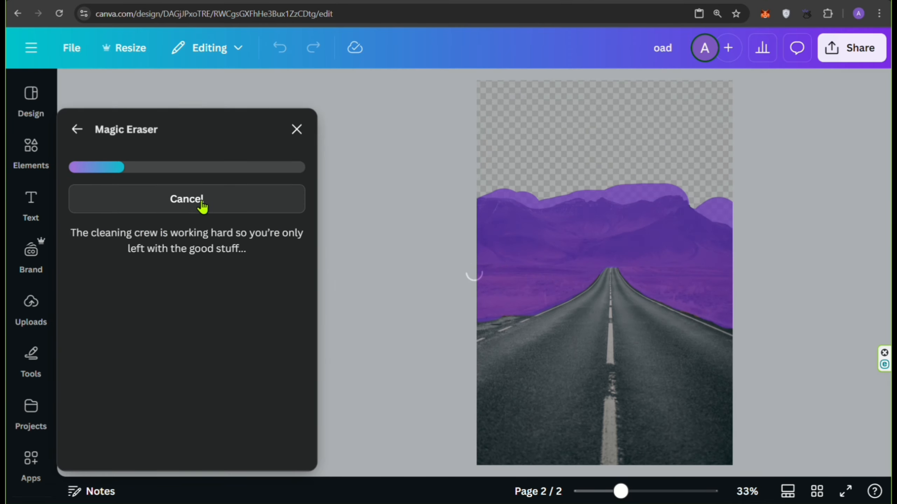
{"action": "left_click", "coordinate": [202, 203]}
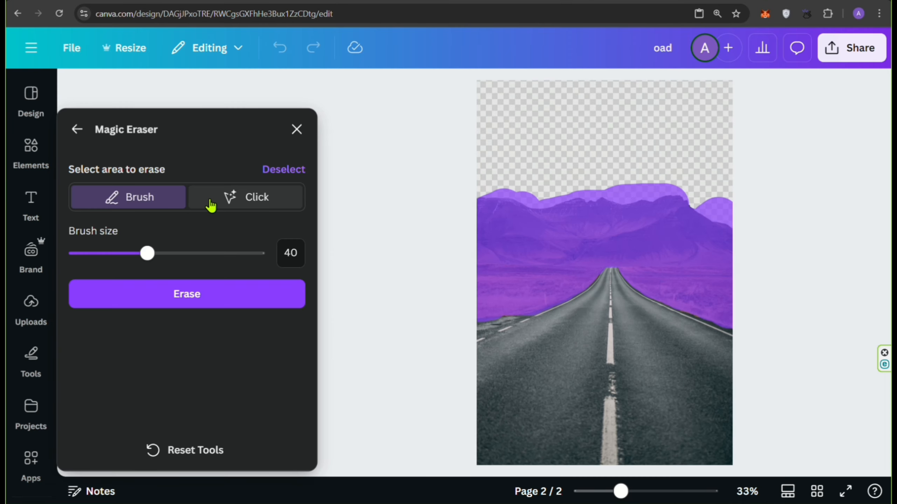
{"action": "left_click", "coordinate": [76, 129]}
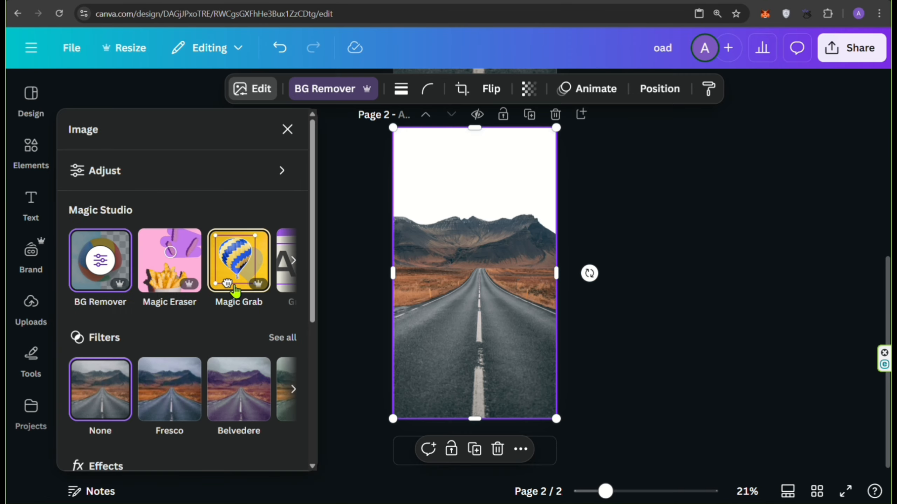
- Separate the road from the page 2 photo with Magic Grab and delete the remaining mountain photo
{"action": "left_click", "coordinate": [236, 291]}
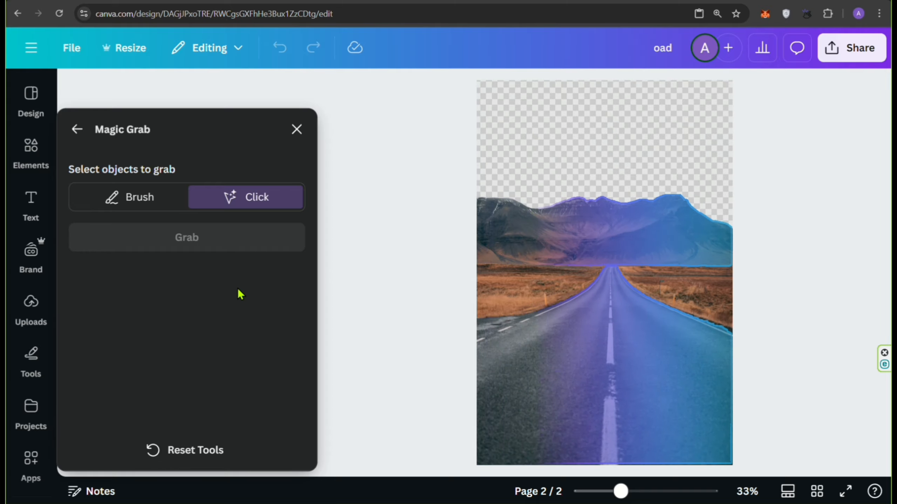
{"action": "left_click", "coordinate": [583, 336]}
{"action": "left_click", "coordinate": [208, 248]}
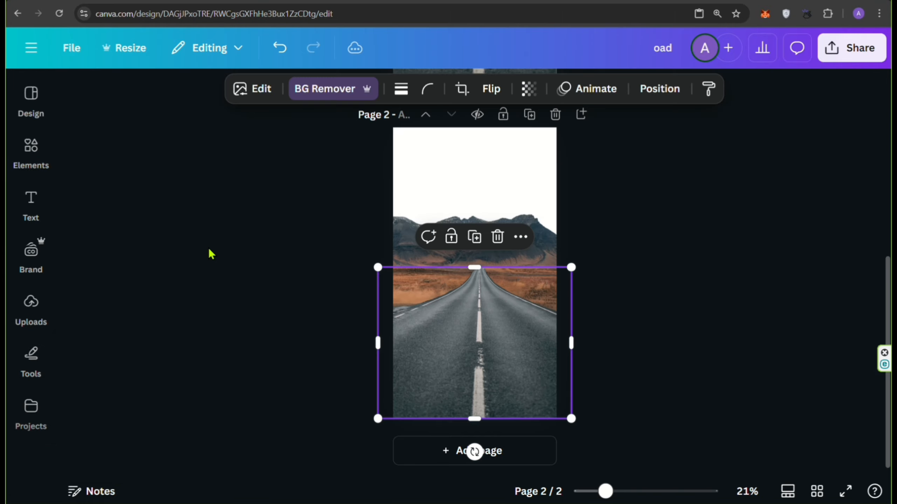
{"action": "left_click", "coordinate": [404, 215]}
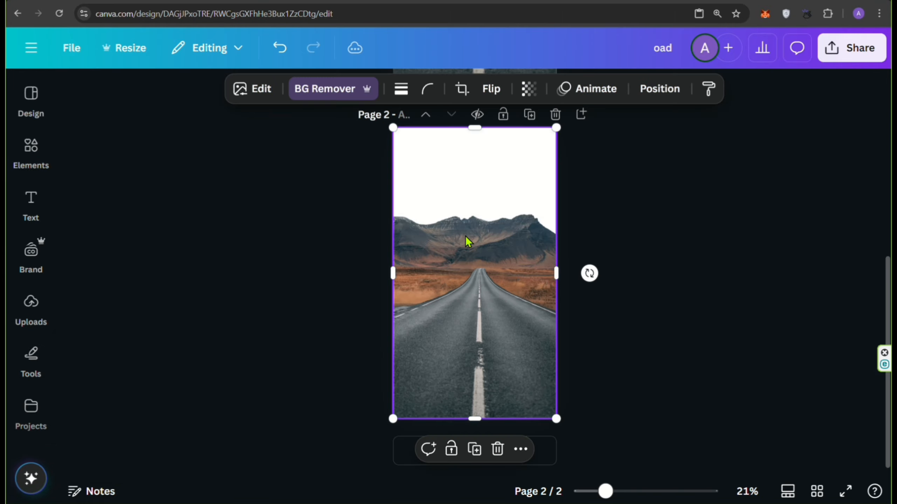
{"action": "left_click", "coordinate": [497, 449]}
- Move the front road cutout to the upper half of page 2 and delete the duplicate road layer beneath it
{"action": "left_click", "coordinate": [470, 357]}
{"action": "left_click_drag", "start_coordinate": [470, 356], "coordinate": [476, 222]}
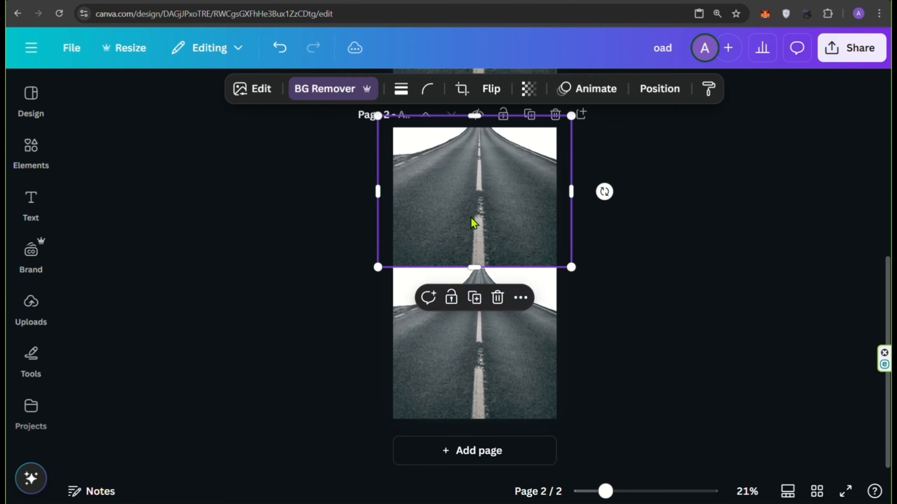
{"action": "left_click", "coordinate": [486, 363]}
{"action": "left_click_drag", "start_coordinate": [486, 362], "coordinate": [496, 359]}
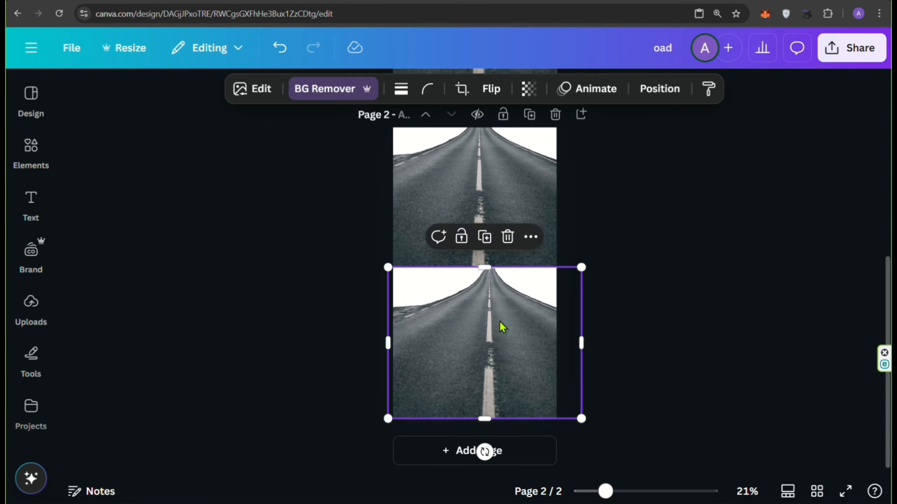
{"action": "mouse_move", "coordinate": [501, 326]}
{"action": "left_mouse_down"}
{"action": "mouse_move", "coordinate": [512, 341]}
{"action": "mouse_move", "coordinate": [512, 334]}
{"action": "left_mouse_up"}
{"action": "left_click", "coordinate": [517, 248]}
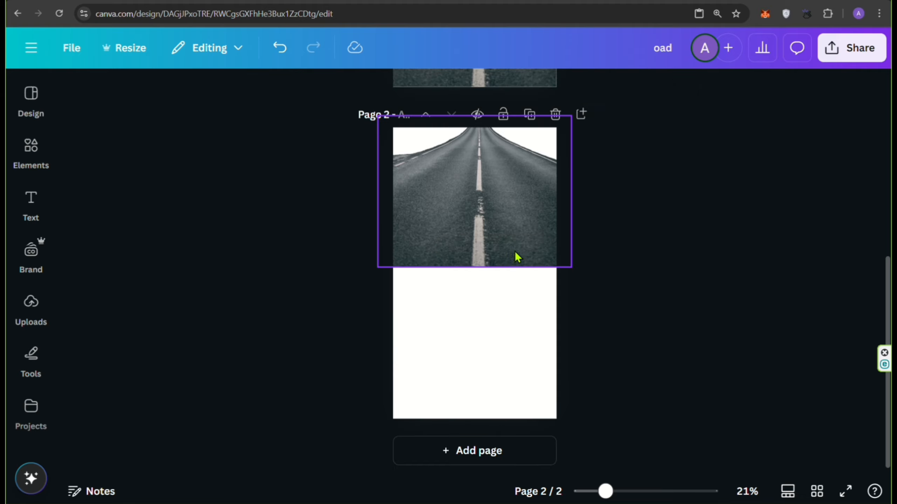
- Move the remaining road cutout down to the lower edge of page 2
{"action": "left_click", "coordinate": [473, 241]}
{"action": "left_click_drag", "start_coordinate": [473, 241], "coordinate": [468, 402]}
{"action": "left_click", "coordinate": [279, 289]}
- Duplicate page 1 and apply a whole-image blur with intensity 31 to the photo on the copy
{"action": "scroll", "coordinate": [396, 247], "scroll_direction": "up", "scroll_amount": 8}
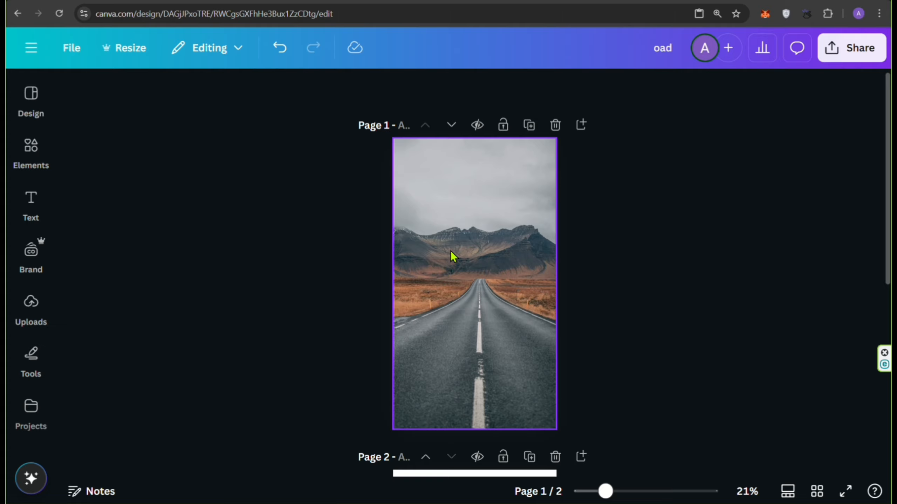
{"action": "left_click", "coordinate": [528, 126]}
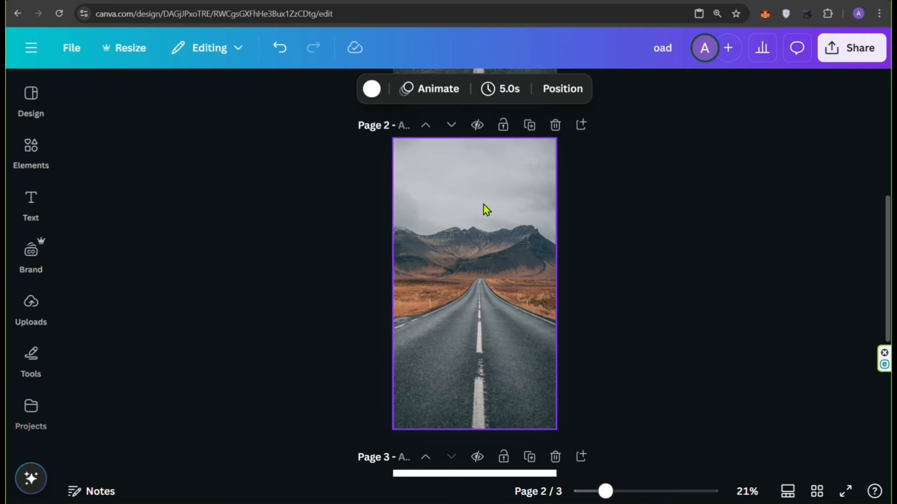
{"action": "left_click", "coordinate": [484, 204]}
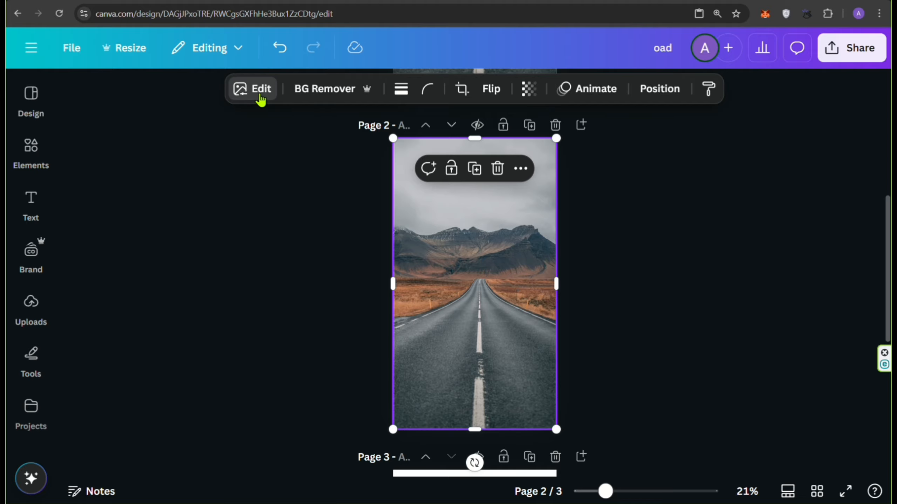
{"action": "left_click", "coordinate": [259, 93]}
{"action": "scroll", "coordinate": [207, 288], "scroll_direction": "down", "scroll_amount": 5}
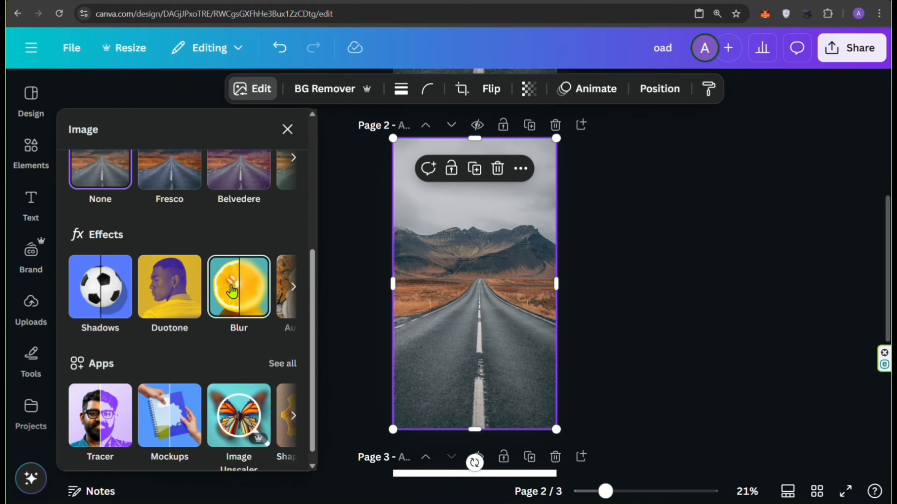
{"action": "left_click", "coordinate": [234, 287]}
{"action": "left_click_drag", "start_coordinate": [88, 247], "coordinate": [133, 262]}
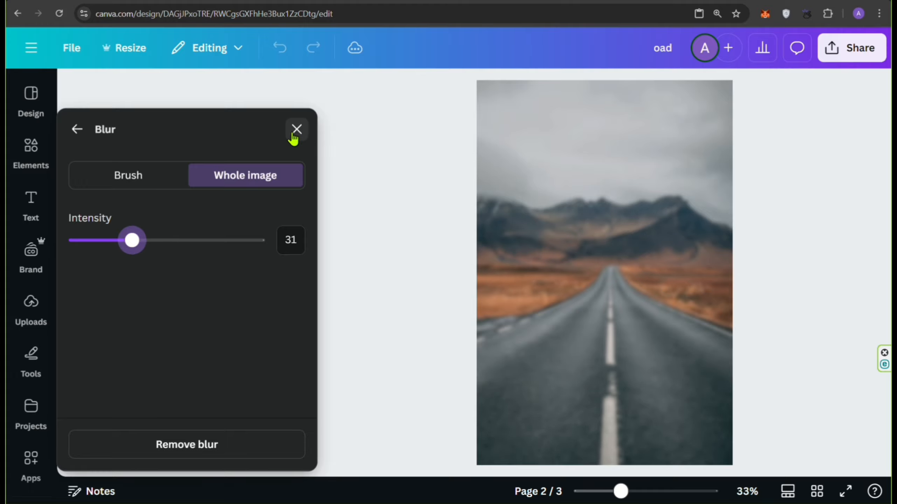
{"action": "left_click", "coordinate": [297, 130]}
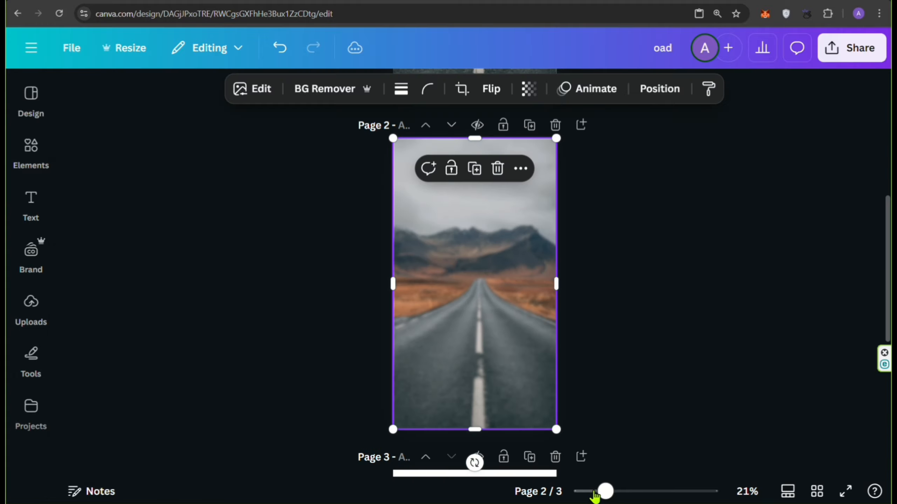
- Review the original photo page, the blurred page and the road cutout page
{"action": "left_click", "coordinate": [598, 492]}
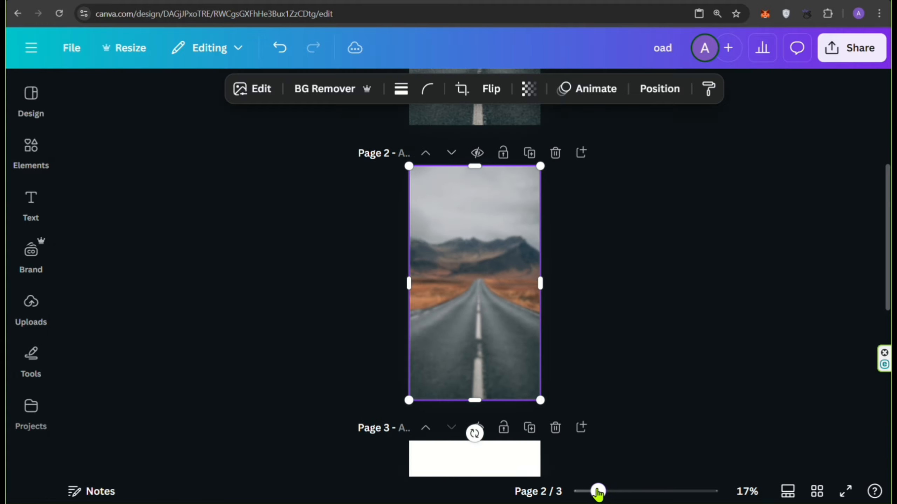
{"action": "left_click_drag", "start_coordinate": [597, 492], "coordinate": [593, 491]}
{"action": "scroll", "coordinate": [626, 412], "scroll_direction": "up", "scroll_amount": 5}
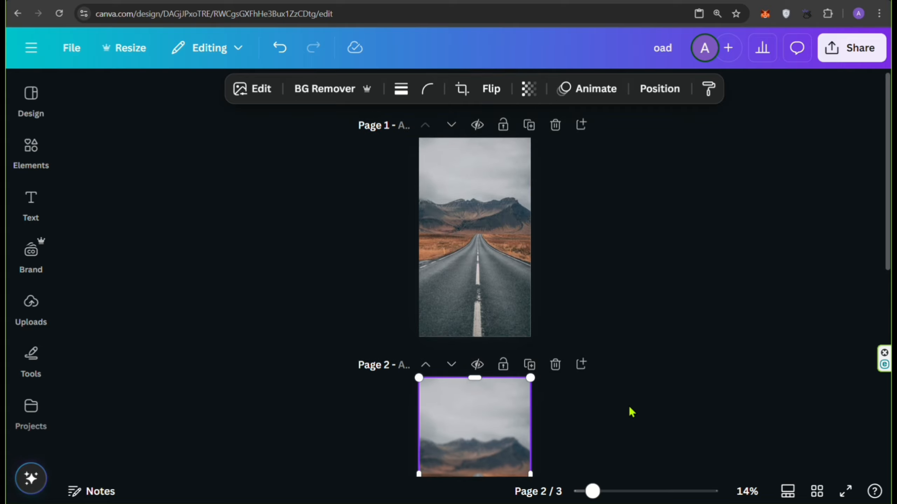
{"action": "scroll", "coordinate": [483, 269], "scroll_direction": "down", "scroll_amount": 5}
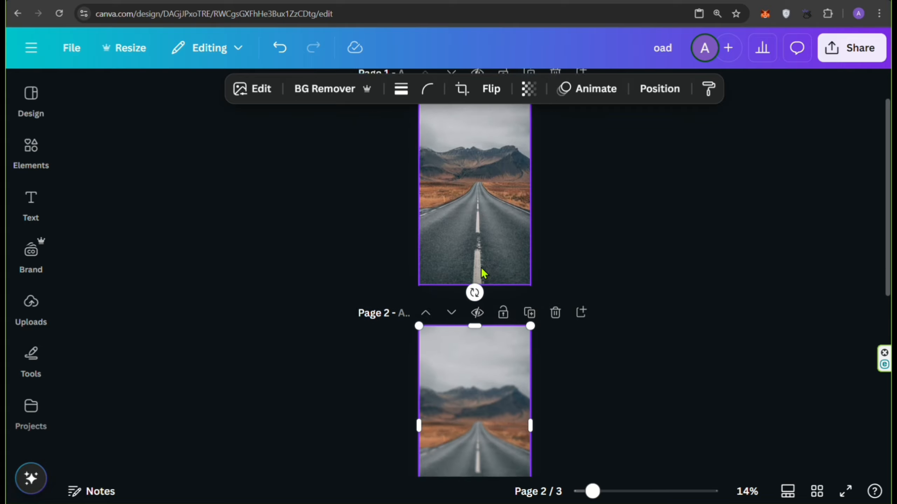
{"action": "scroll", "coordinate": [476, 299], "scroll_direction": "down", "scroll_amount": 5}
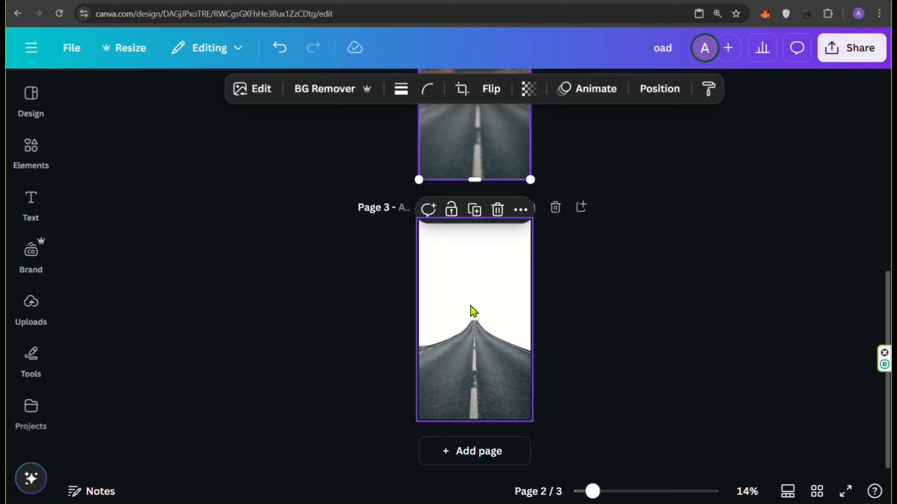
{"action": "scroll", "coordinate": [487, 314], "scroll_direction": "up", "scroll_amount": 5}
{"action": "mouse_move", "coordinate": [595, 477]}
{"action": "left_mouse_down"}
{"action": "mouse_move", "coordinate": [625, 477]}
{"action": "mouse_move", "coordinate": [606, 477]}
{"action": "left_mouse_up"}
{"action": "left_click", "coordinate": [608, 403]}
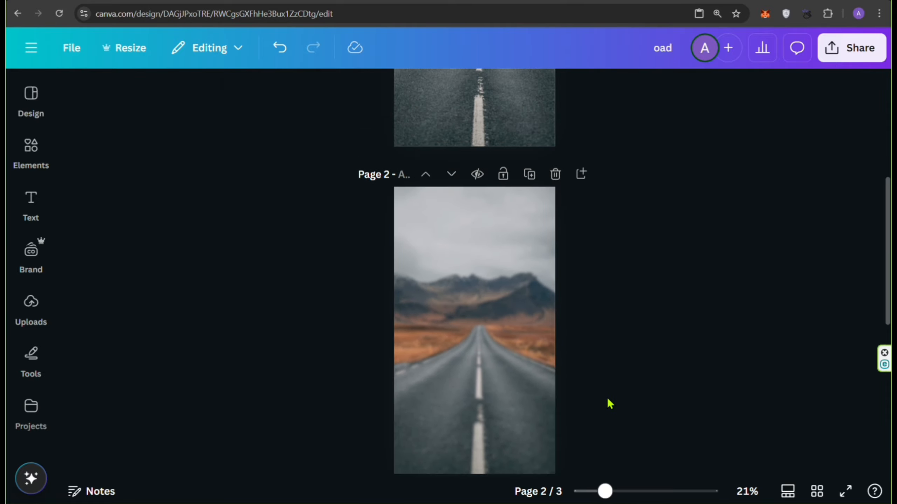
- Search the design elements for "phone"
{"action": "left_click", "coordinate": [42, 162]}
{"action": "left_click", "coordinate": [125, 94]}
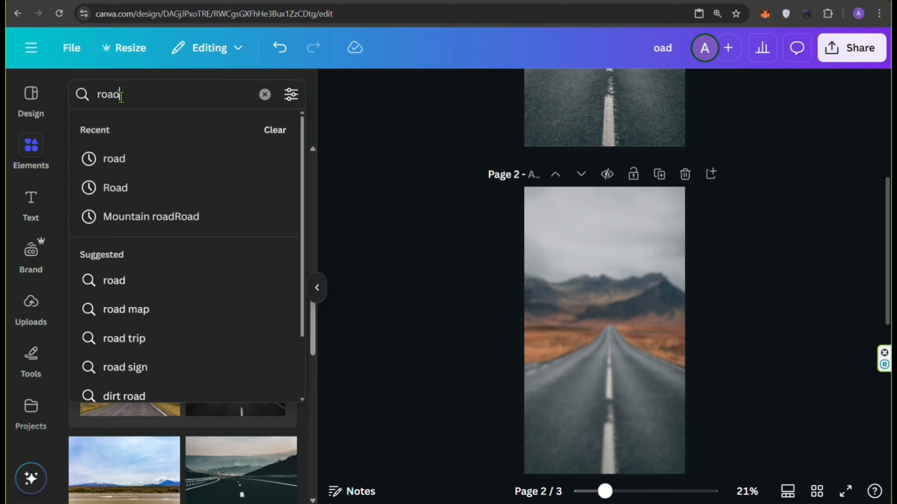
{"action": "key", "text": "BackSpace"}
{"action": "key", "text": "BackSpace"}
{"action": "key", "text": "BackSpace"}
{"action": "key", "text": "BackSpace"}
{"action": "type", "text": "phone"}
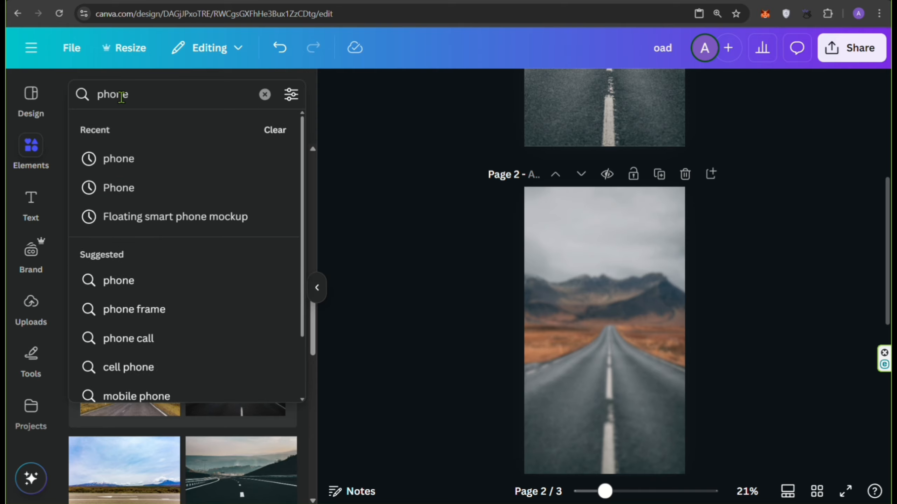
{"action": "key", "text": "Return"}
- Add the photo of a sleeved hand holding up an upright phone with an empty screen to page 2
{"action": "scroll", "coordinate": [205, 187], "scroll_direction": "down", "scroll_amount": 2}
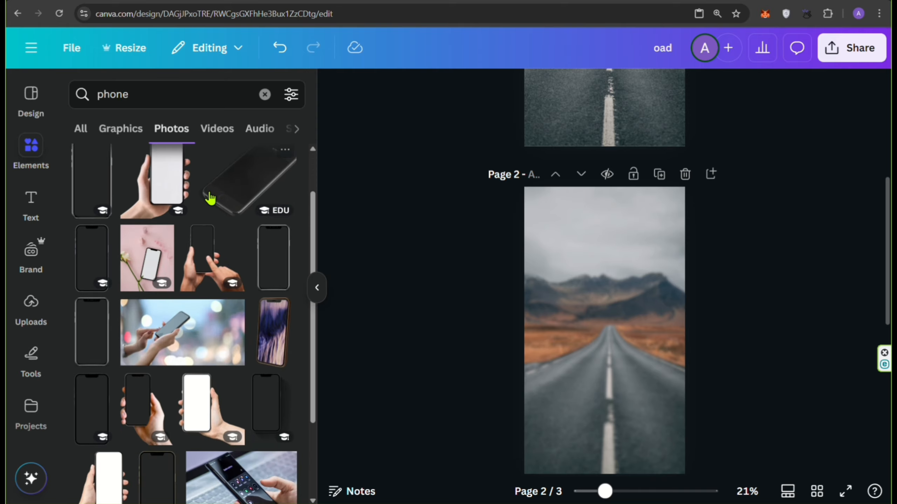
{"action": "scroll", "coordinate": [208, 219], "scroll_direction": "down", "scroll_amount": 2}
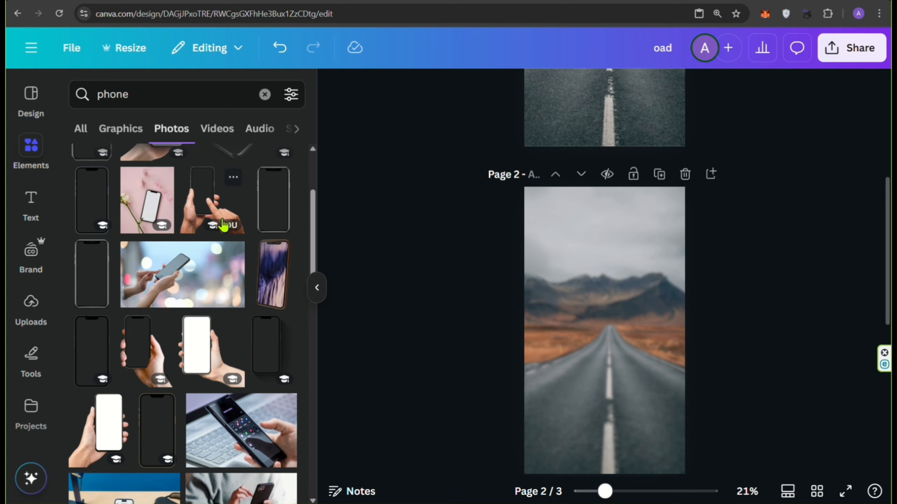
{"action": "scroll", "coordinate": [226, 226], "scroll_direction": "down", "scroll_amount": 9}
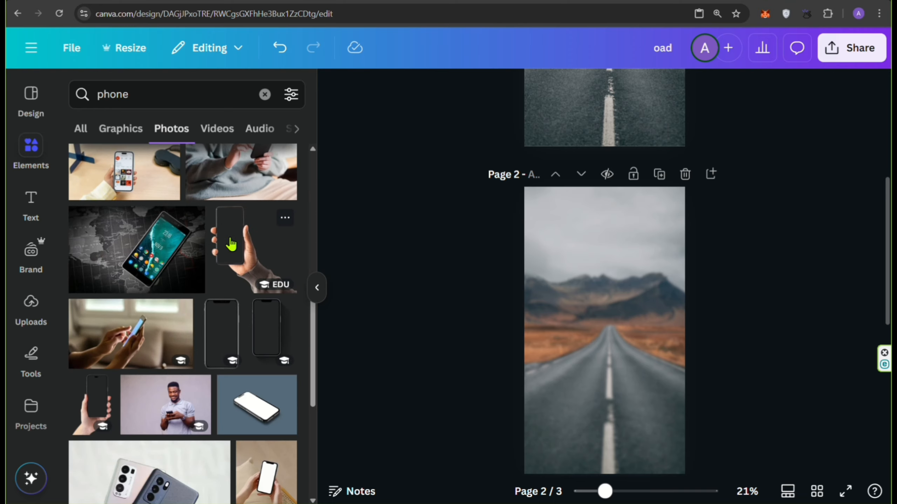
{"action": "left_click", "coordinate": [232, 243]}
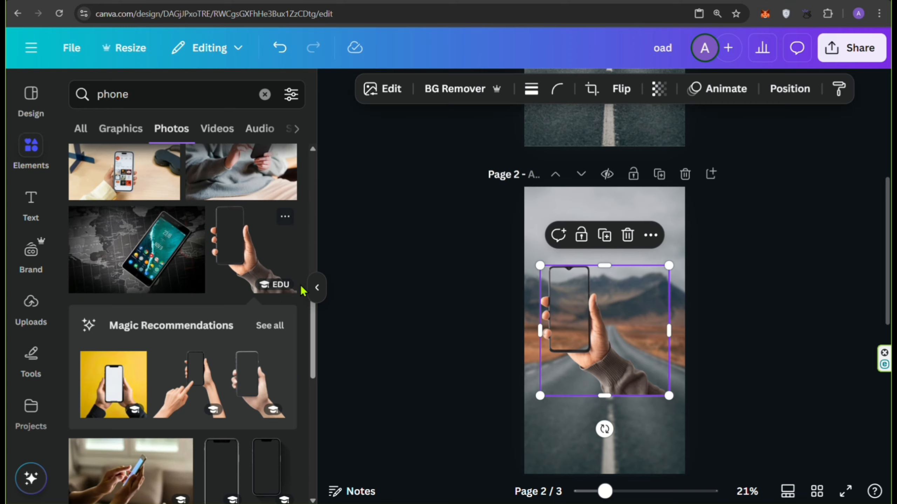
{"action": "left_click", "coordinate": [317, 287]}
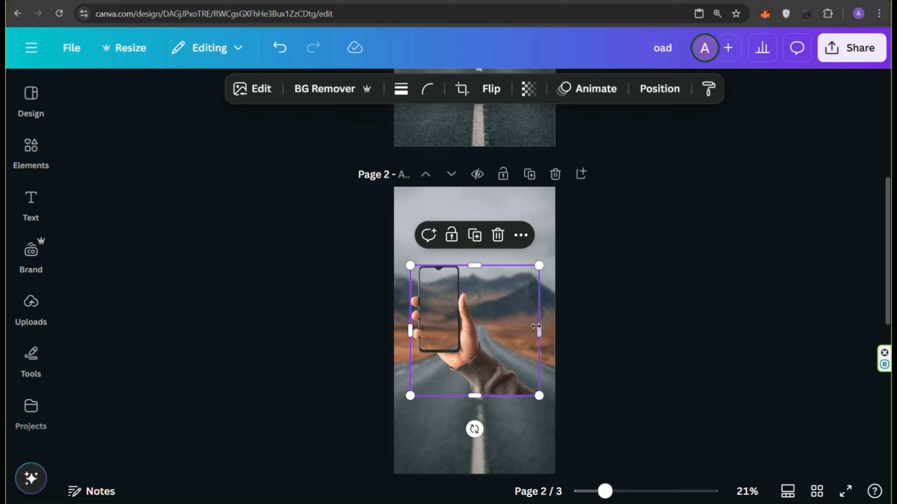
- Trim the forearm side of the hand photo and enlarge it with the phone centred over the blurred road
{"action": "left_click_drag", "start_coordinate": [536, 327], "coordinate": [514, 340]}
{"action": "left_click_drag", "start_coordinate": [549, 398], "coordinate": [556, 434]}
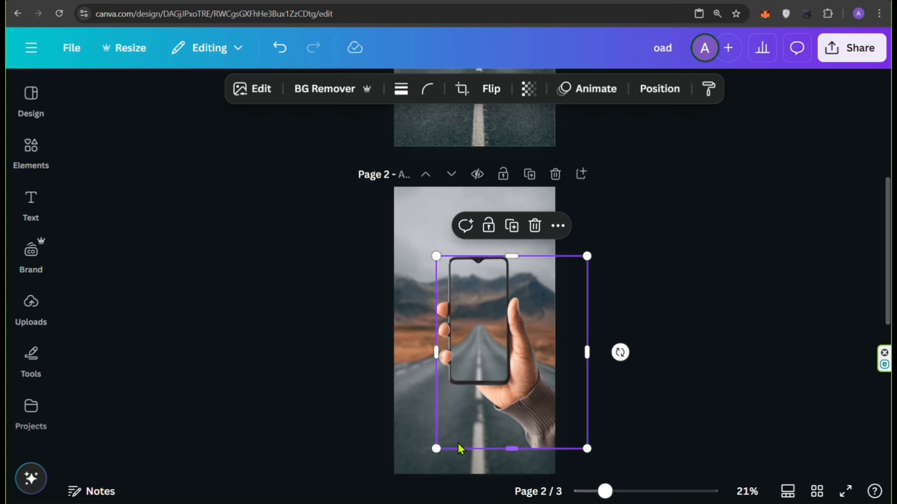
{"action": "left_click_drag", "start_coordinate": [437, 449], "coordinate": [412, 474]}
{"action": "left_click_drag", "start_coordinate": [422, 435], "coordinate": [443, 413]}
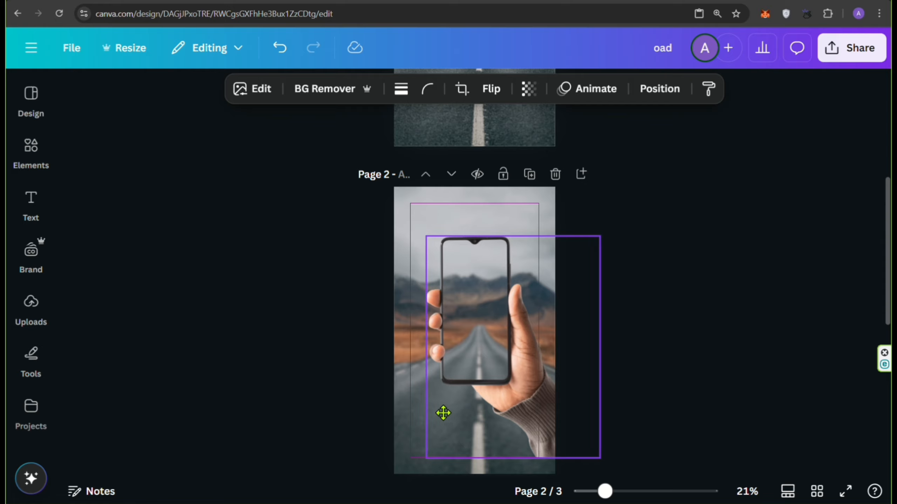
{"action": "left_click", "coordinate": [386, 296]}
{"action": "scroll", "coordinate": [384, 300], "scroll_direction": "down", "scroll_amount": 2}
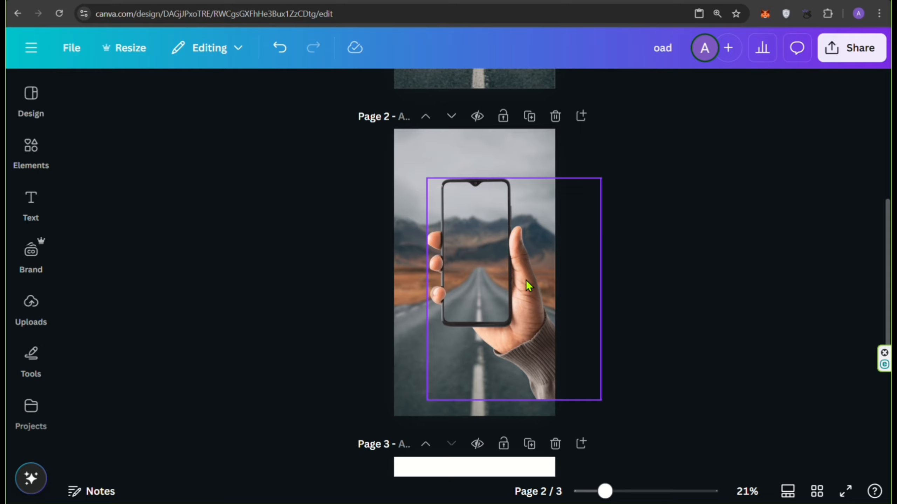
- Copy the original road photo from page 1 onto page 2 and align it to cover the whole page
{"action": "scroll", "coordinate": [525, 280], "scroll_direction": "up", "scroll_amount": 5}
{"action": "left_click", "coordinate": [496, 262]}
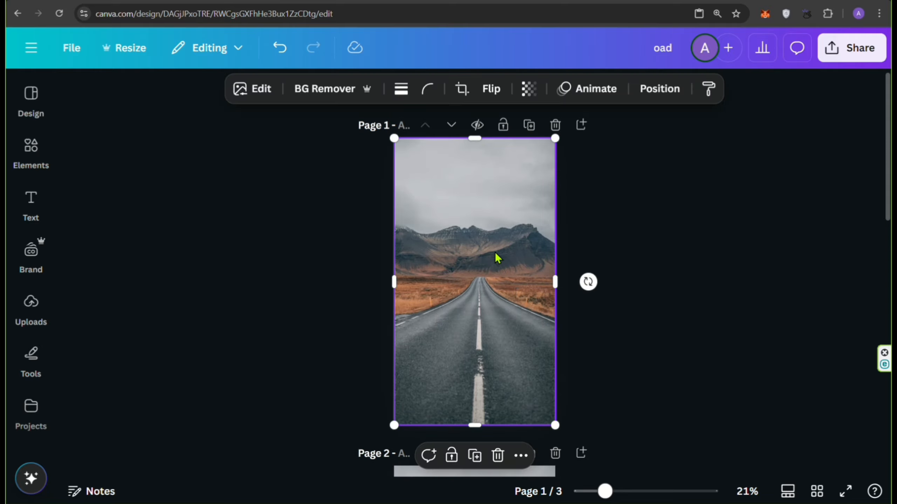
{"action": "right_click", "coordinate": [497, 256]}
{"action": "left_click", "coordinate": [523, 68]}
{"action": "scroll", "coordinate": [522, 159], "scroll_direction": "down", "scroll_amount": 5}
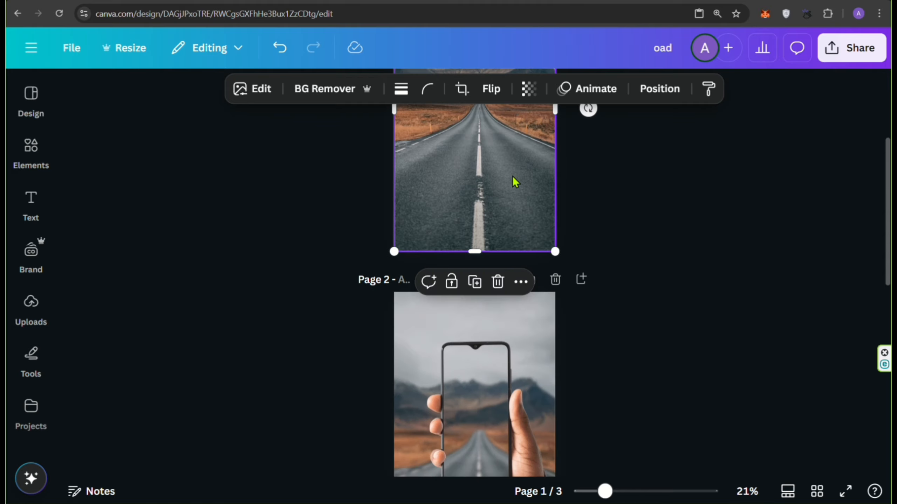
{"action": "right_click", "coordinate": [512, 192]}
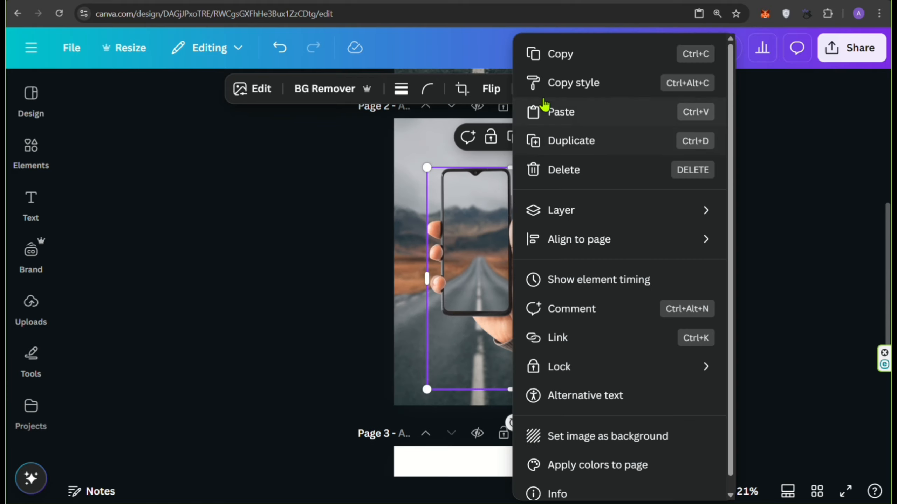
{"action": "left_click", "coordinate": [539, 111]}
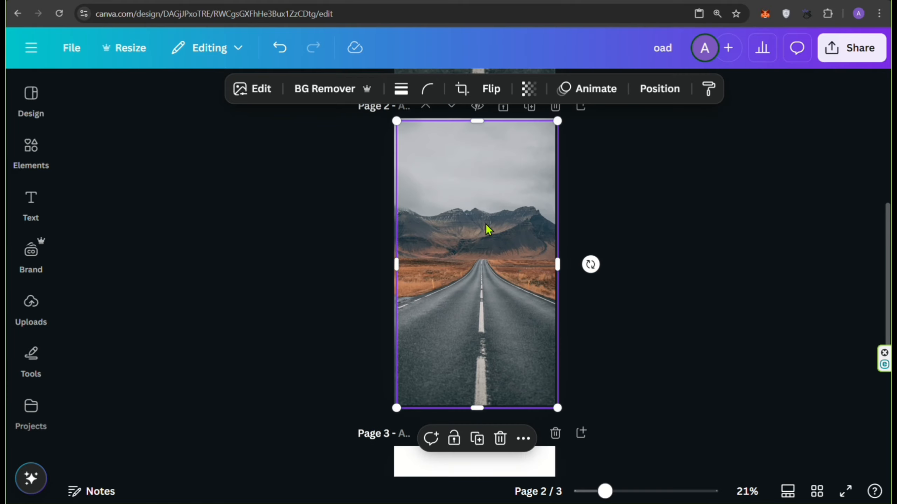
{"action": "left_click_drag", "start_coordinate": [481, 220], "coordinate": [479, 217]}
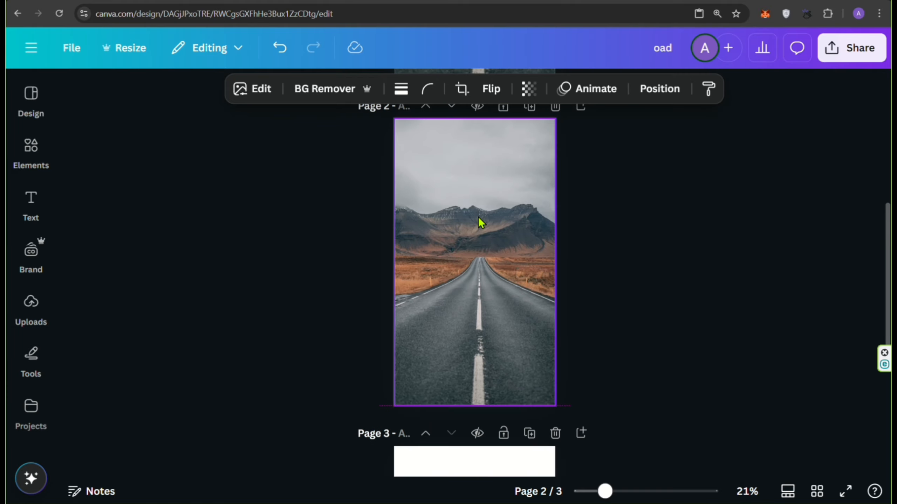
- Place the sharp road photo's layer directly beneath the hand photo and crop both of its sides to the phone's width
{"action": "left_click", "coordinate": [638, 95]}
{"action": "left_click_drag", "start_coordinate": [260, 257], "coordinate": [269, 330]}
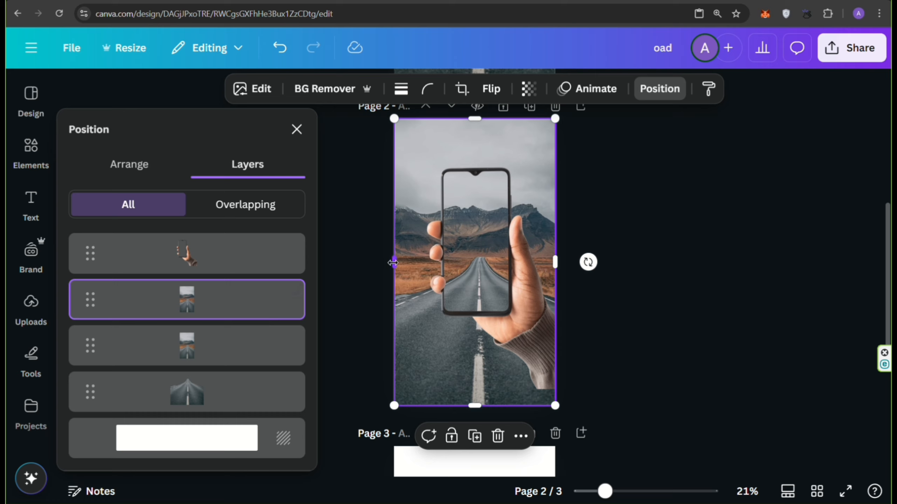
{"action": "left_click_drag", "start_coordinate": [393, 262], "coordinate": [439, 270]}
{"action": "left_click_drag", "start_coordinate": [553, 261], "coordinate": [507, 266]}
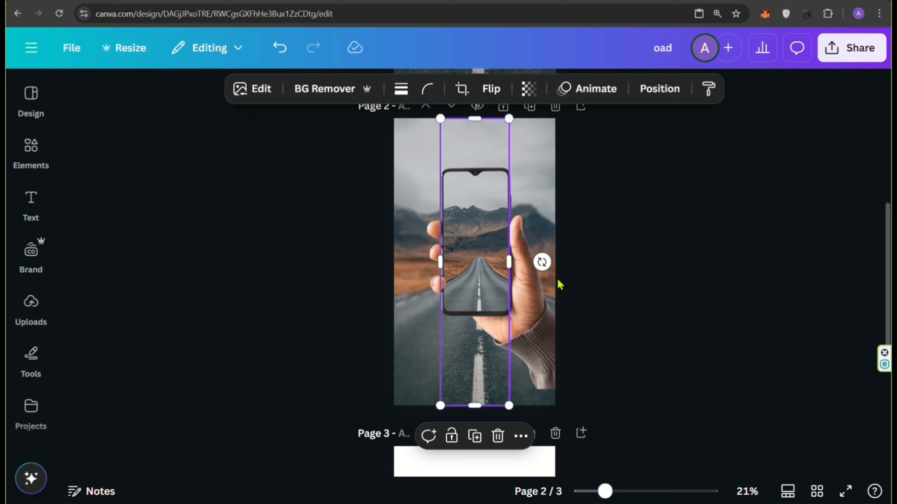
- Copy the road cutout from page 3 onto page 2 and align it over the road in the lower part of the scene
{"action": "scroll", "coordinate": [562, 319], "scroll_direction": "down", "scroll_amount": 5}
{"action": "left_click", "coordinate": [470, 321]}
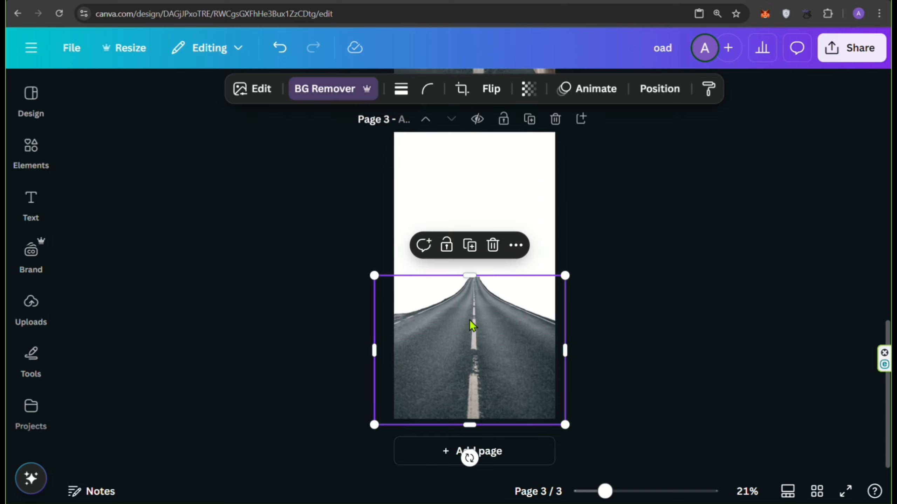
{"action": "left_click", "coordinate": [516, 246]}
{"action": "left_click", "coordinate": [540, 290]}
{"action": "scroll", "coordinate": [569, 281], "scroll_direction": "up", "scroll_amount": 5}
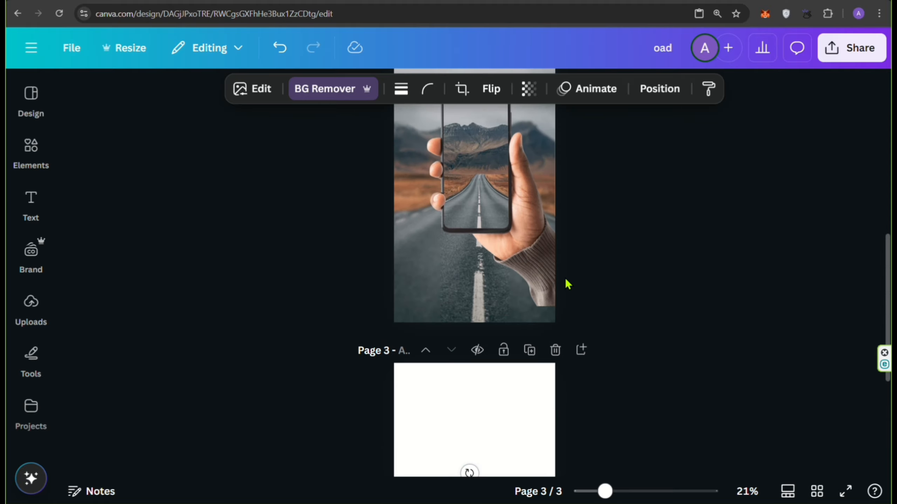
{"action": "right_click", "coordinate": [402, 356]}
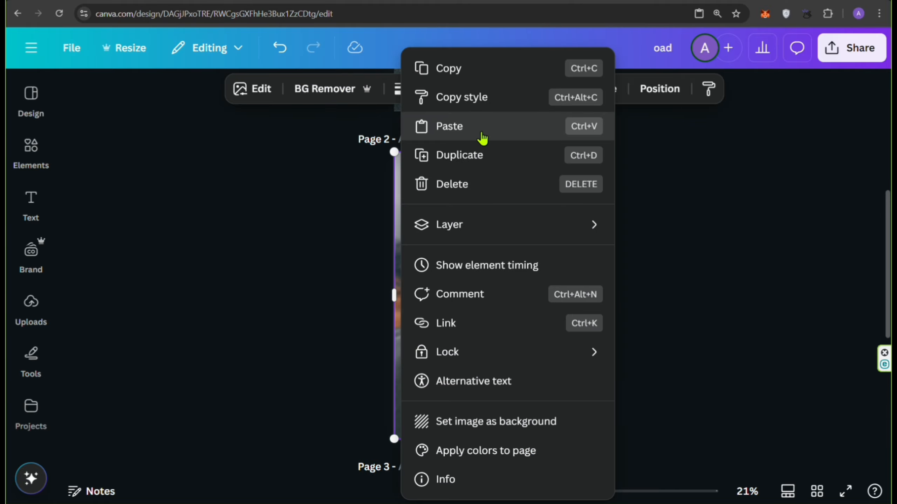
{"action": "left_click", "coordinate": [480, 127]}
{"action": "mouse_move", "coordinate": [481, 356]}
{"action": "left_mouse_down"}
{"action": "mouse_move", "coordinate": [474, 340]}
{"action": "mouse_move", "coordinate": [482, 342]}
{"action": "left_mouse_up"}
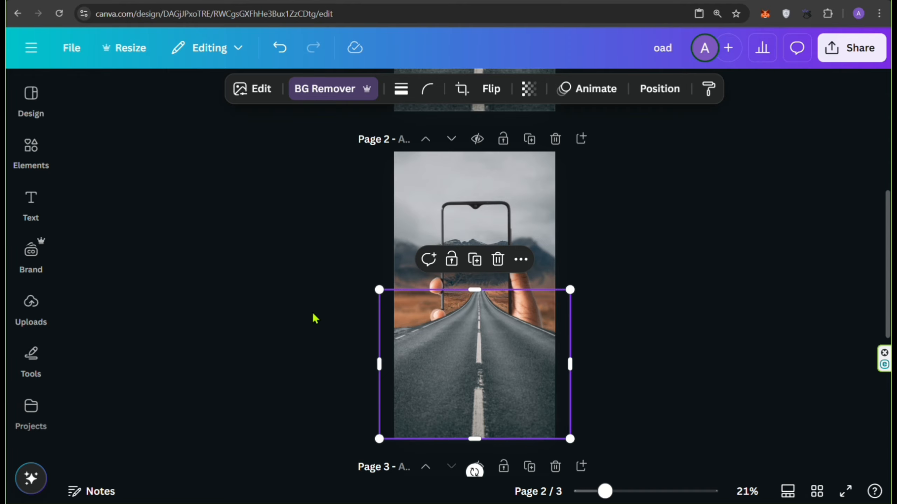
{"action": "left_click", "coordinate": [330, 309]}
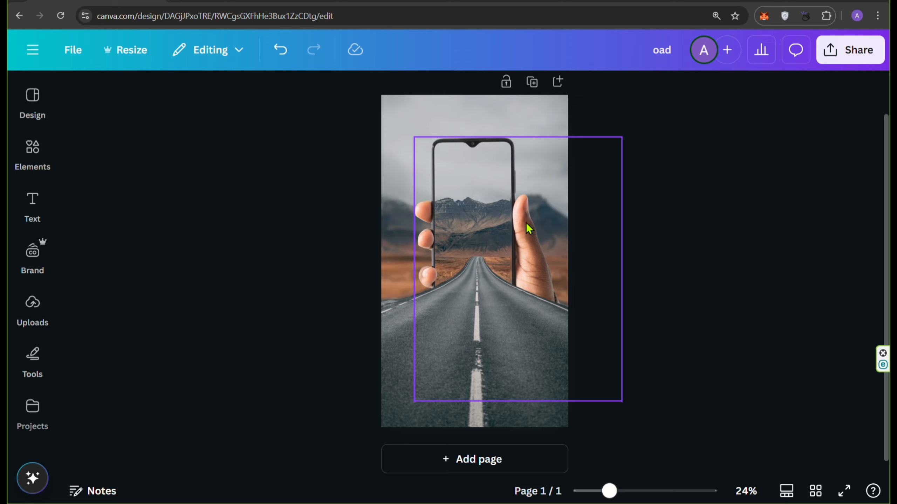
- Adjust the hand photo's temperature to 20 and contrast to 20
{"action": "left_click", "coordinate": [533, 245]}
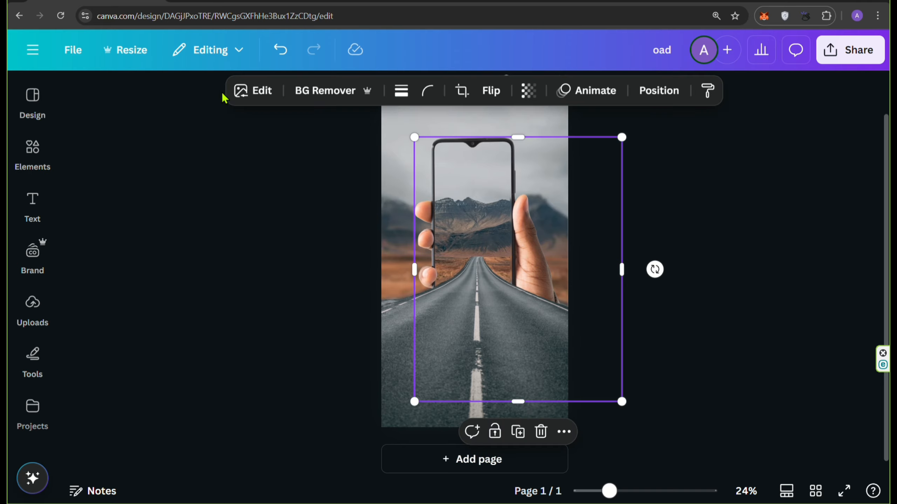
{"action": "left_click", "coordinate": [256, 94]}
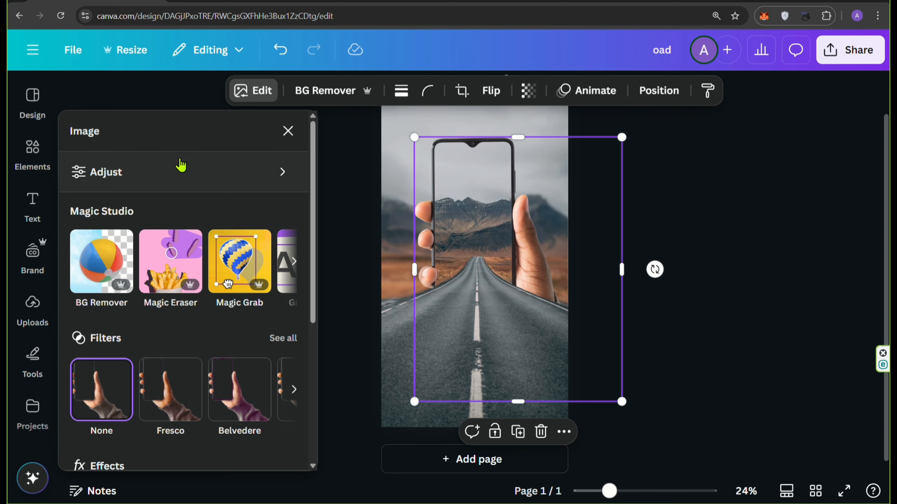
{"action": "left_click", "coordinate": [277, 172]}
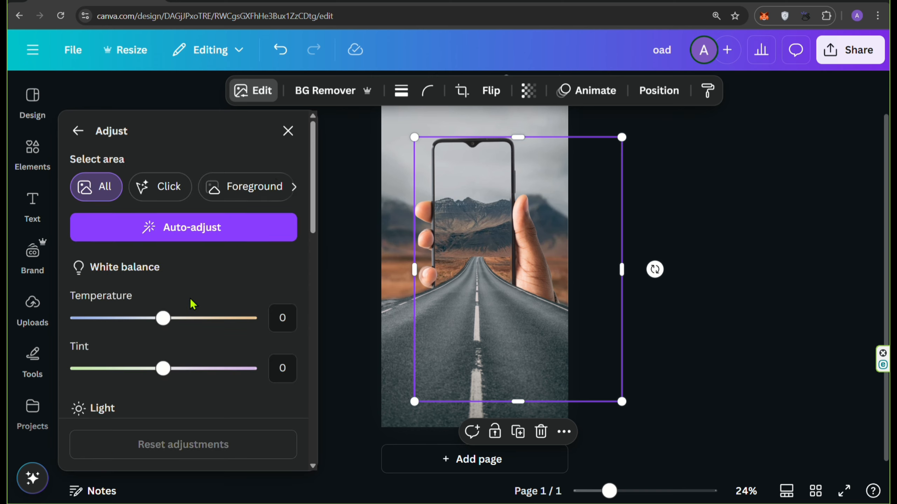
{"action": "left_click_drag", "start_coordinate": [168, 330], "coordinate": [181, 333]}
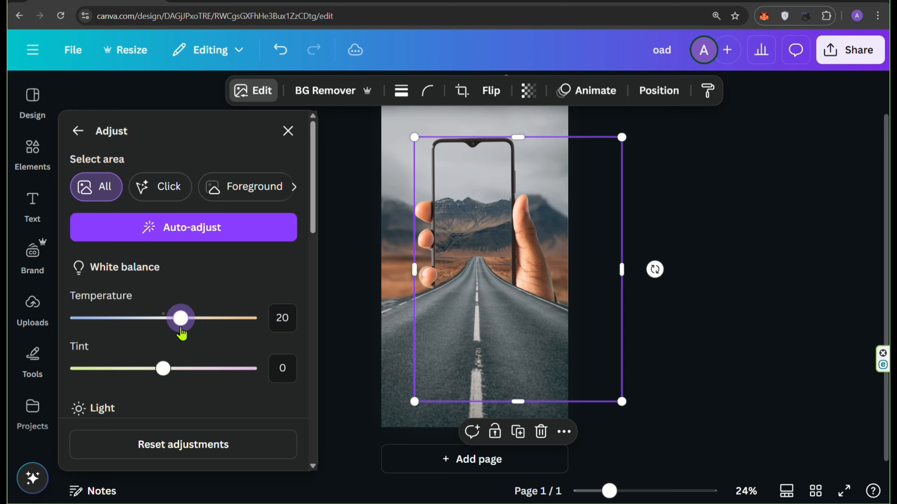
{"action": "scroll", "coordinate": [211, 355], "scroll_direction": "down", "scroll_amount": 2}
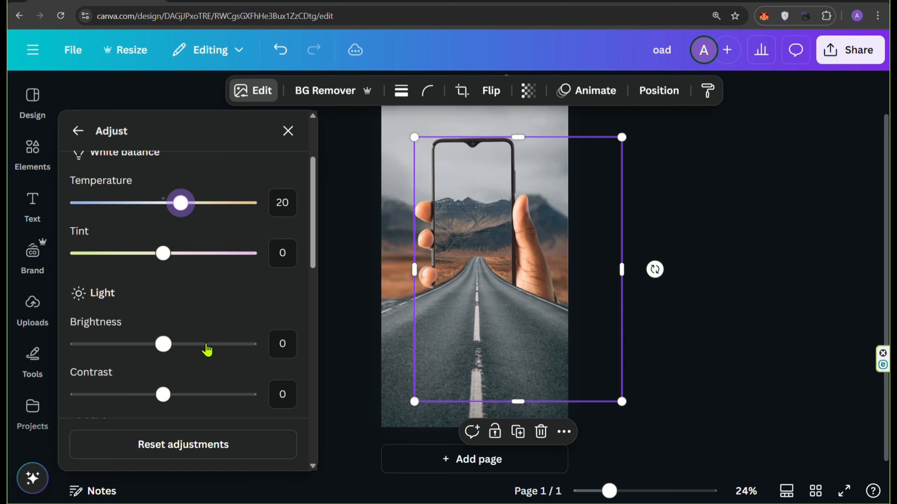
{"action": "scroll", "coordinate": [194, 351], "scroll_direction": "down", "scroll_amount": 1}
{"action": "left_click_drag", "start_coordinate": [164, 338], "coordinate": [183, 350]}
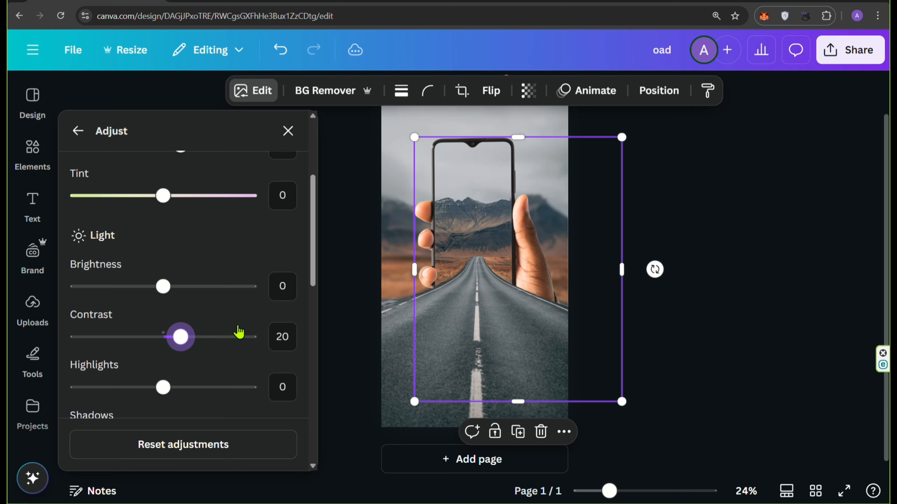
{"action": "left_click", "coordinate": [288, 139]}
{"action": "left_click", "coordinate": [263, 214]}
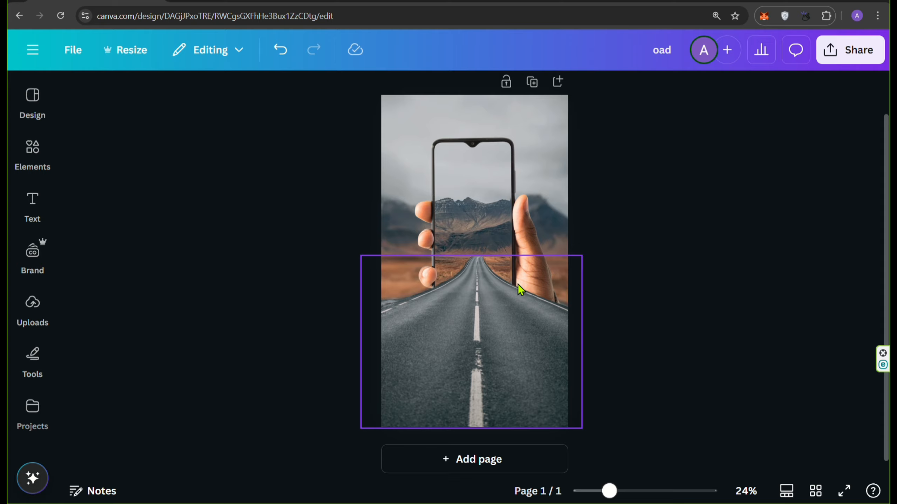
- Search the graphics for "shadow" and add the curved soft shadow to the page
{"action": "left_click", "coordinate": [39, 156]}
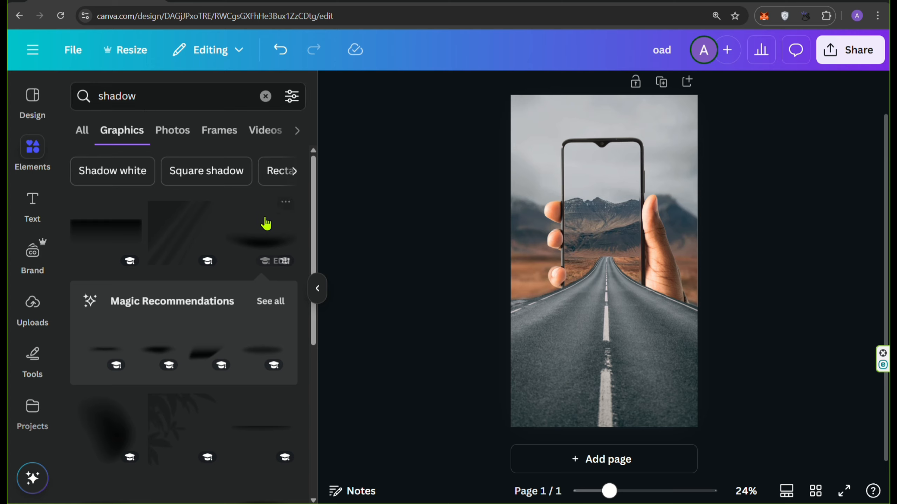
{"action": "left_click", "coordinate": [275, 249]}
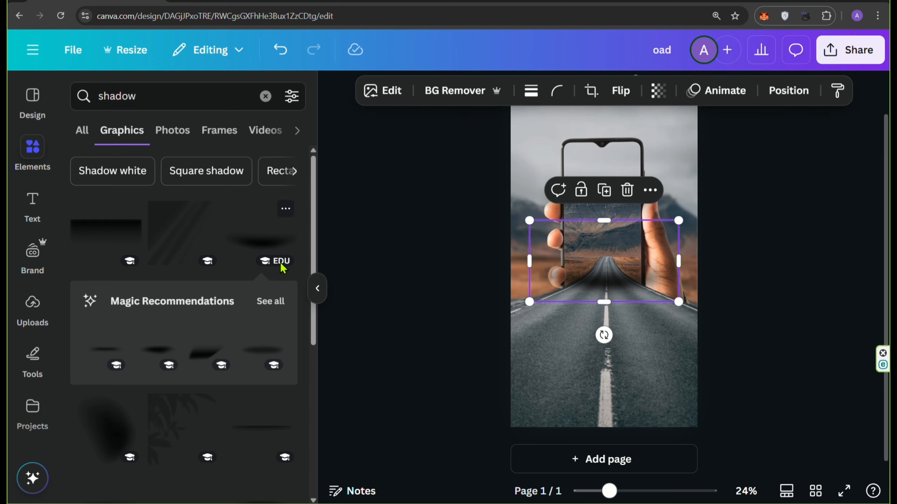
{"action": "left_click", "coordinate": [317, 289]}
- Shrink the shadow, tilt it to follow the road's edge and position it at the base of the thumb side of the hand
{"action": "left_click_drag", "start_coordinate": [549, 297], "coordinate": [537, 282]}
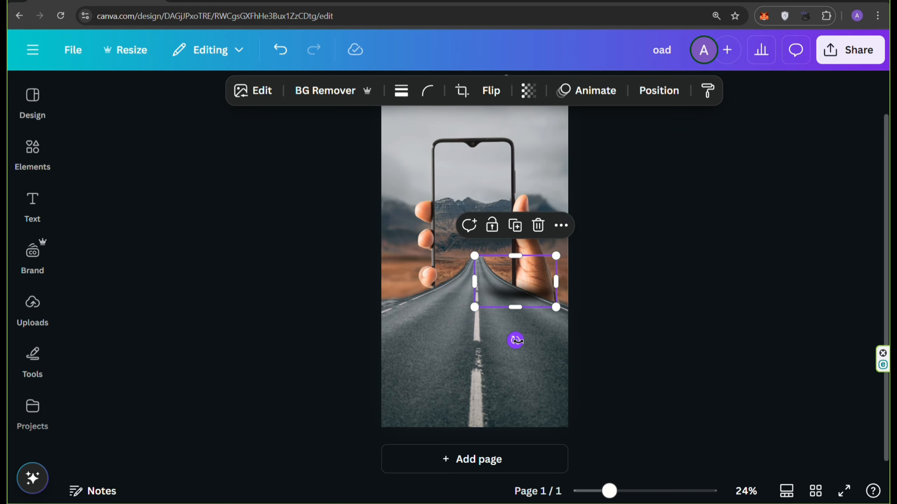
{"action": "left_click_drag", "start_coordinate": [514, 341], "coordinate": [491, 334]}
{"action": "scroll", "coordinate": [522, 313], "scroll_direction": "up", "scroll_amount": 5}
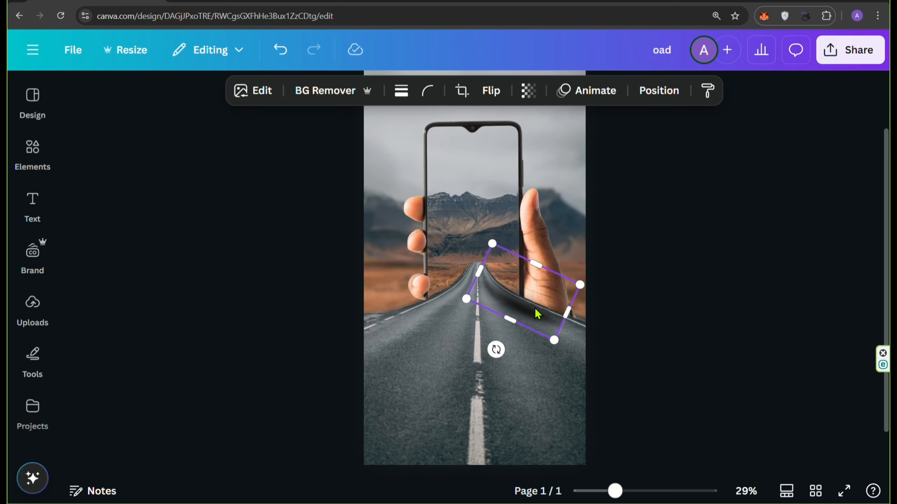
{"action": "left_click_drag", "start_coordinate": [571, 320], "coordinate": [602, 314]}
{"action": "left_click_drag", "start_coordinate": [640, 362], "coordinate": [633, 353]}
{"action": "left_click_drag", "start_coordinate": [615, 305], "coordinate": [613, 309]}
- Move the shadow layer between the road cutout and the hand photo, and nudge the shadow against the road's edge
{"action": "left_click", "coordinate": [657, 92]}
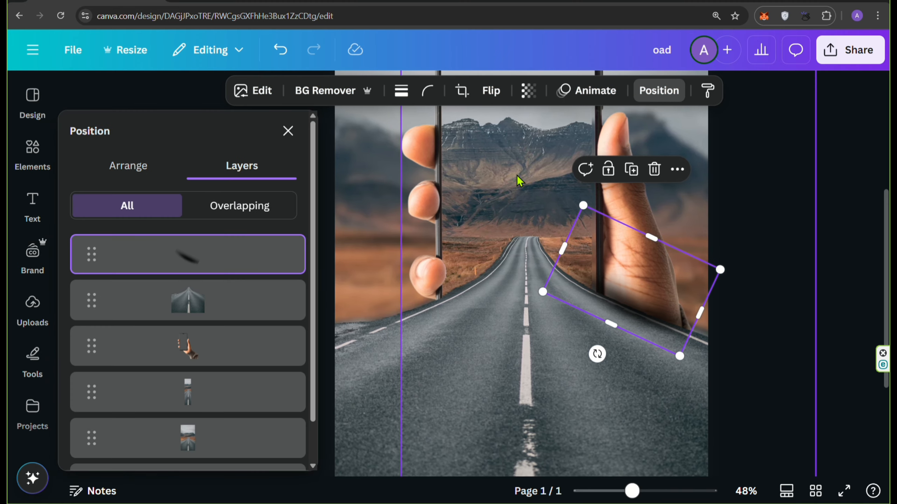
{"action": "left_click_drag", "start_coordinate": [194, 264], "coordinate": [203, 335]}
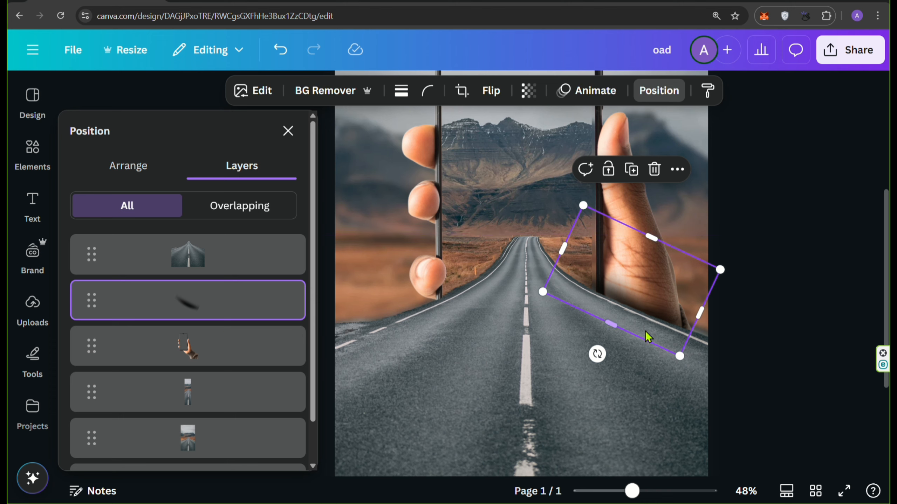
{"action": "left_click_drag", "start_coordinate": [647, 309], "coordinate": [645, 313]}
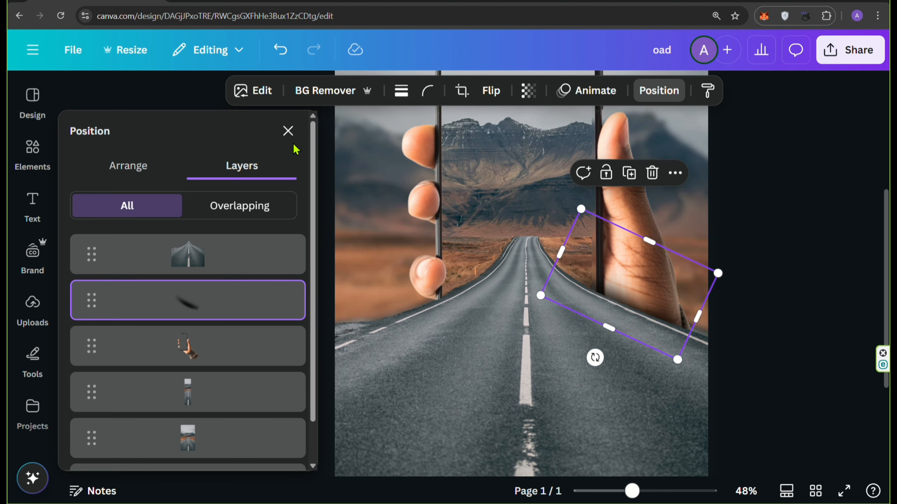
{"action": "left_click", "coordinate": [288, 131]}
{"action": "scroll", "coordinate": [278, 205], "scroll_direction": "down", "scroll_amount": 3}
{"action": "scroll", "coordinate": [272, 206], "scroll_direction": "down", "scroll_amount": 1}
{"action": "left_click_drag", "start_coordinate": [520, 277], "coordinate": [517, 269]}
- Set the shadow's transparency to 85 and fine-tune its position below the hand
{"action": "left_click", "coordinate": [477, 282]}
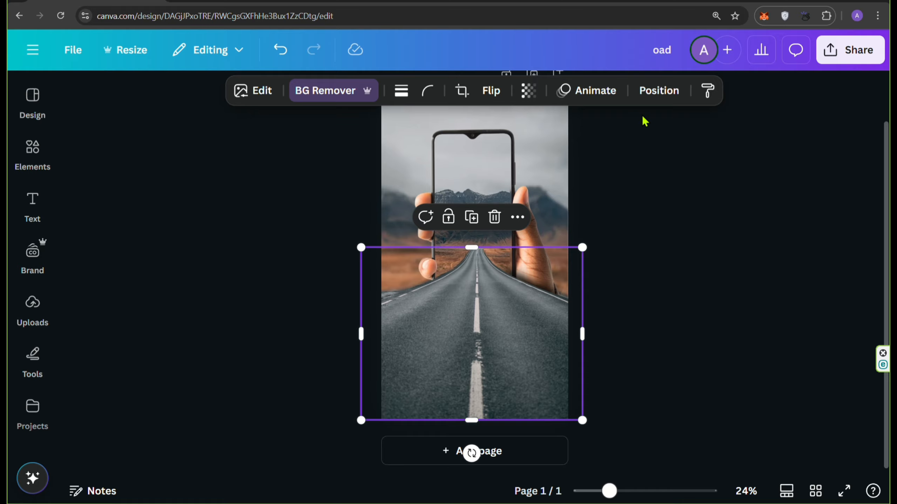
{"action": "left_click", "coordinate": [648, 94]}
{"action": "left_click", "coordinate": [169, 294]}
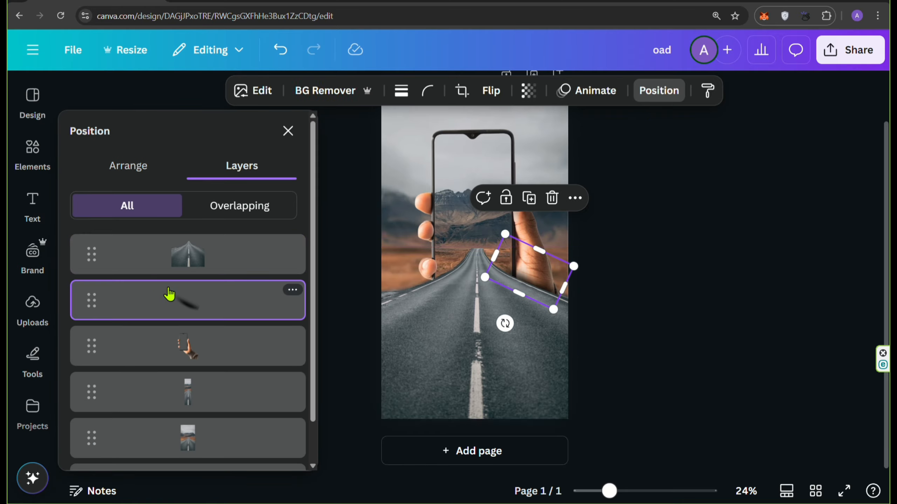
{"action": "left_click", "coordinate": [288, 131]}
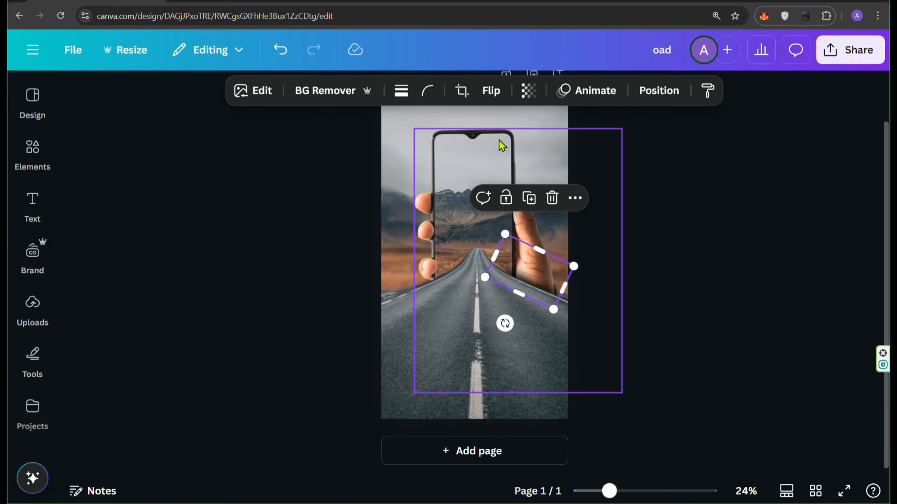
{"action": "left_click", "coordinate": [527, 92]}
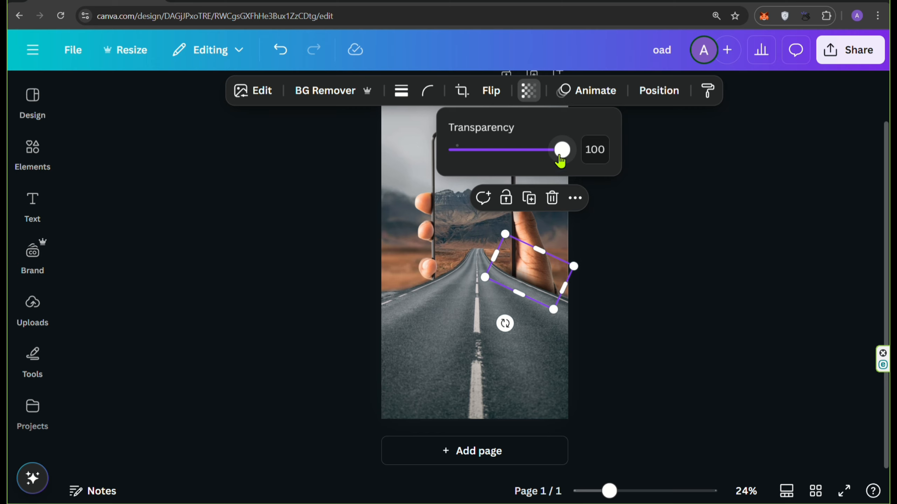
{"action": "left_click_drag", "start_coordinate": [560, 161], "coordinate": [549, 163]}
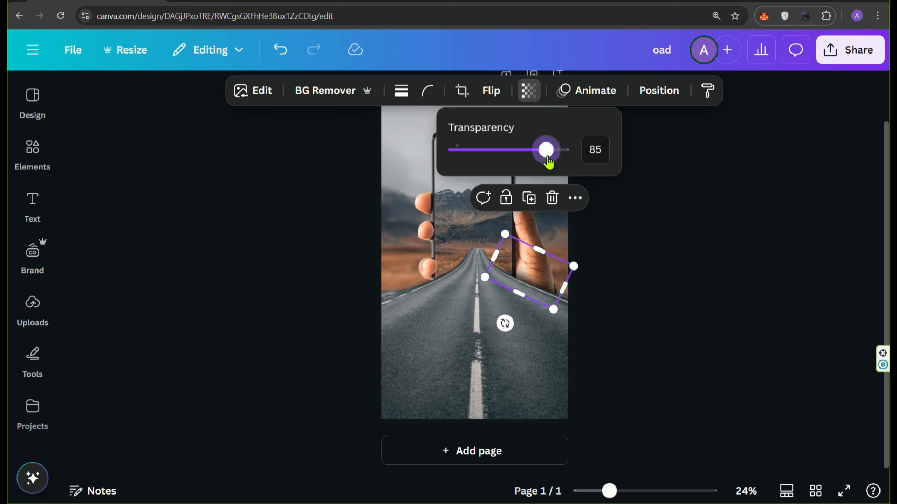
{"action": "left_click_drag", "start_coordinate": [551, 283], "coordinate": [545, 278]}
{"action": "left_click", "coordinate": [609, 258]}
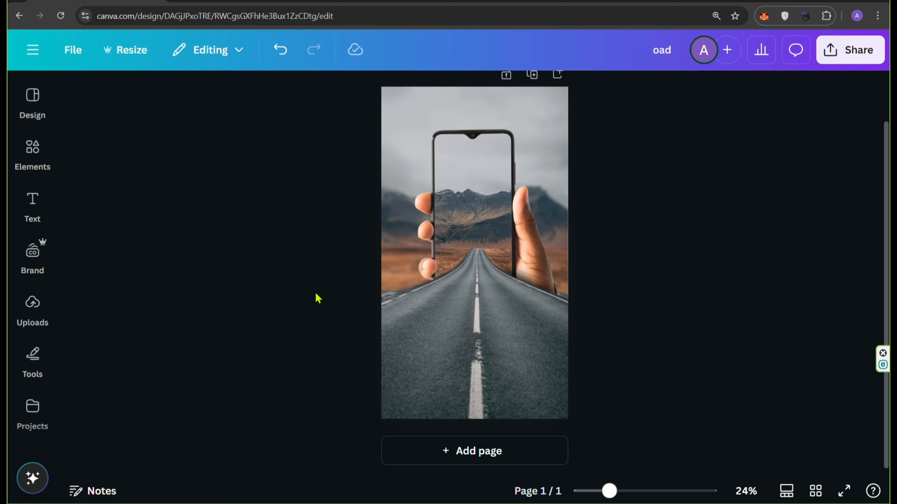
- Add a title-style text to the page reading "Explore"
{"action": "left_click", "coordinate": [19, 208]}
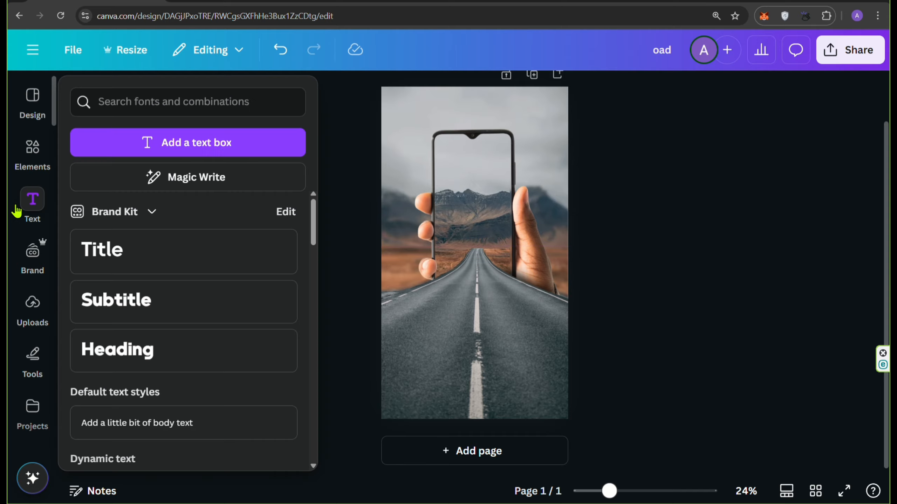
{"action": "left_click", "coordinate": [163, 265]}
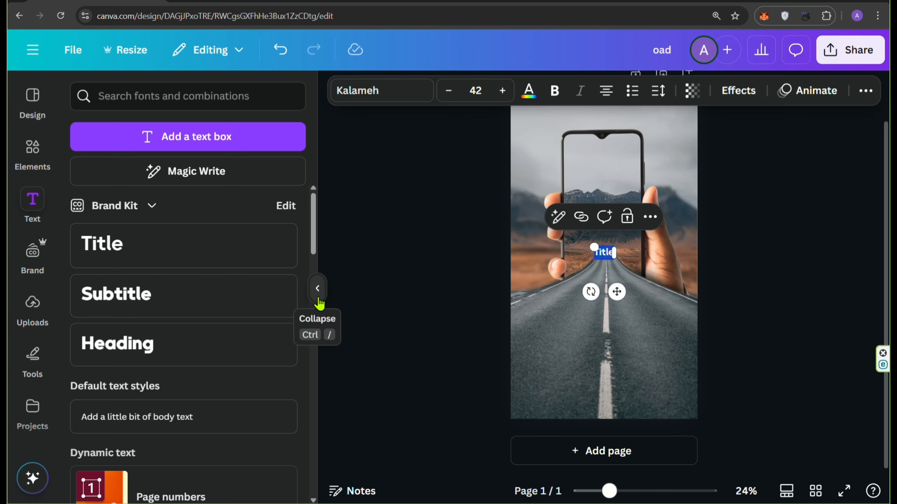
{"action": "key", "text": "BackSpace"}
{"action": "type", "text": "Explore"}
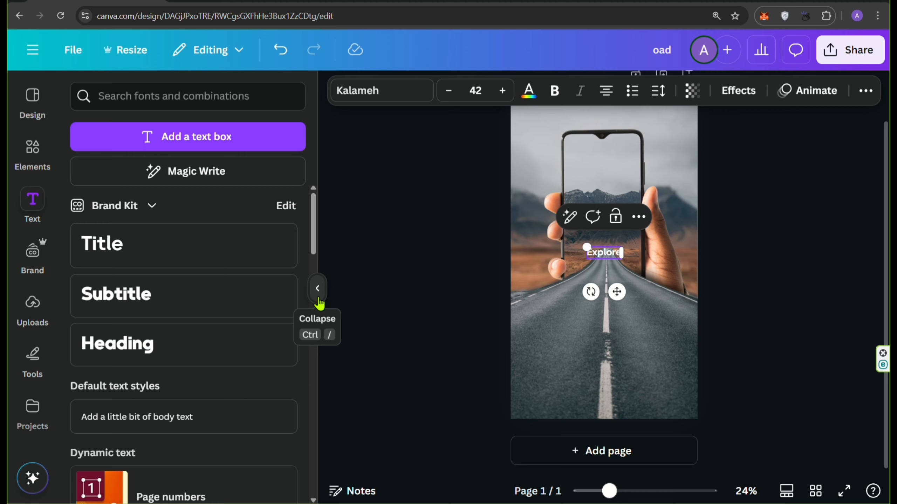
- Move the "Explore" text down onto the road and enlarge it to about size 99.4, centred on the page
{"action": "left_click", "coordinate": [318, 288]}
{"action": "left_click", "coordinate": [365, 294]}
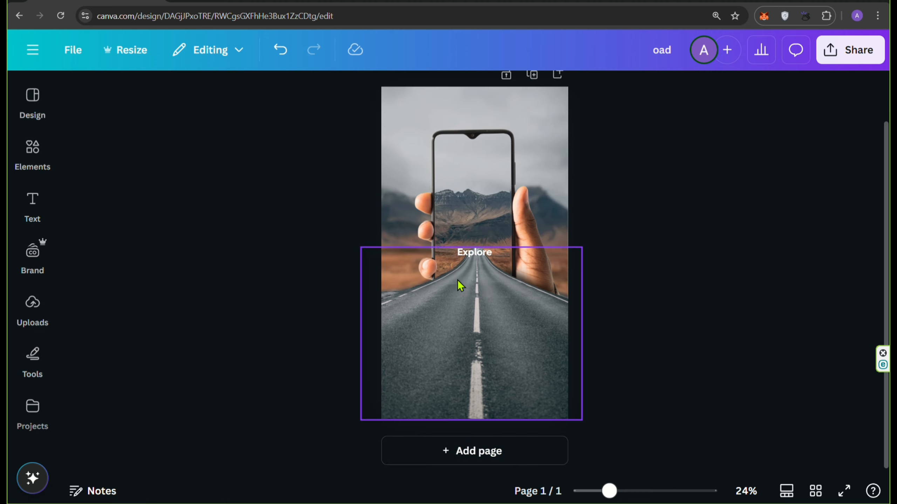
{"action": "left_click", "coordinate": [475, 252]}
{"action": "left_click_drag", "start_coordinate": [486, 292], "coordinate": [493, 336]}
{"action": "left_click_drag", "start_coordinate": [457, 293], "coordinate": [409, 280]}
{"action": "left_click_drag", "start_coordinate": [468, 340], "coordinate": [487, 340]}
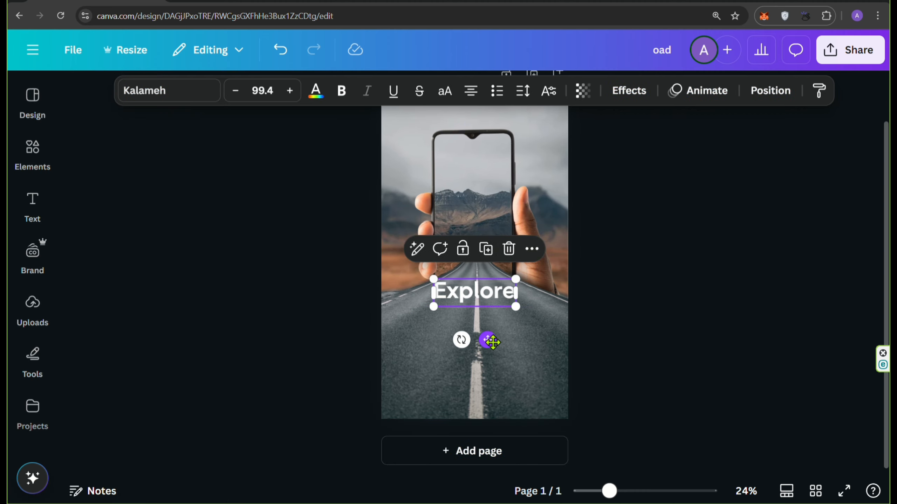
- Set the "Explore" title's font to Feeling Passionate
{"action": "left_click", "coordinate": [196, 93]}
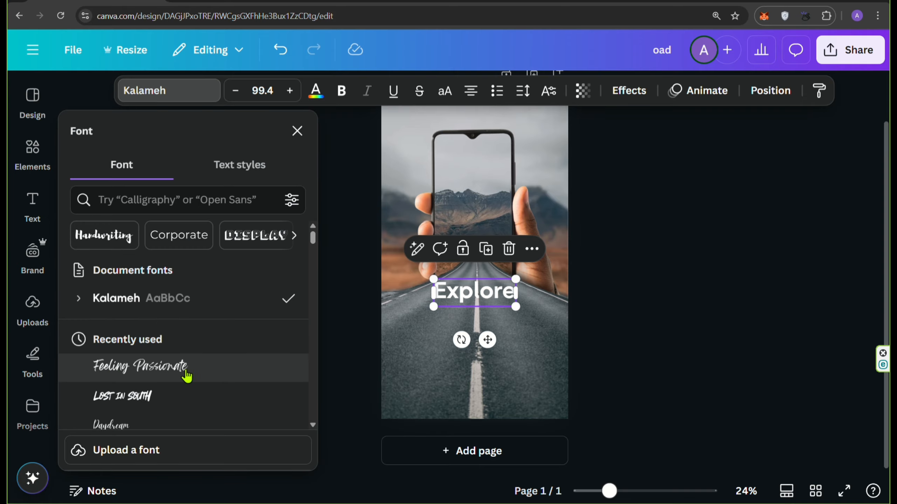
{"action": "left_click", "coordinate": [136, 374]}
{"action": "left_click", "coordinate": [298, 131]}
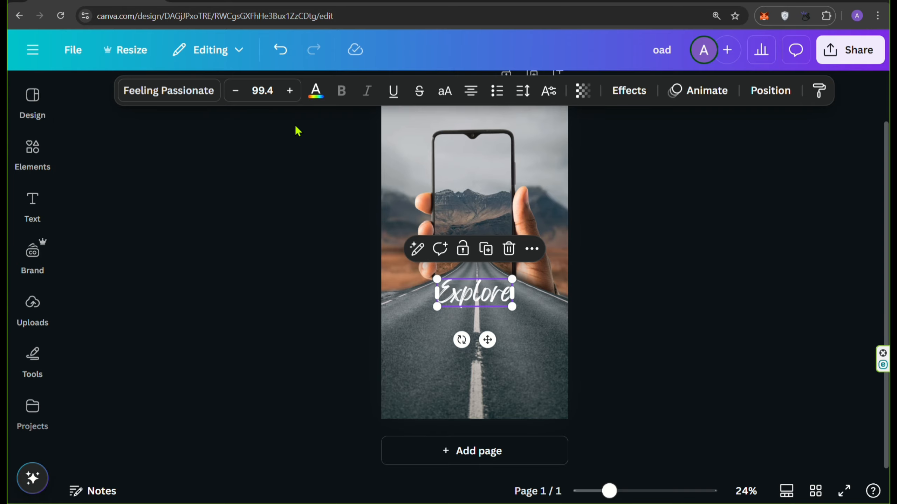
- Set the "Explore" title's font size to 200 and nudge it into place across the upper part of the road
{"action": "left_click", "coordinate": [271, 88]}
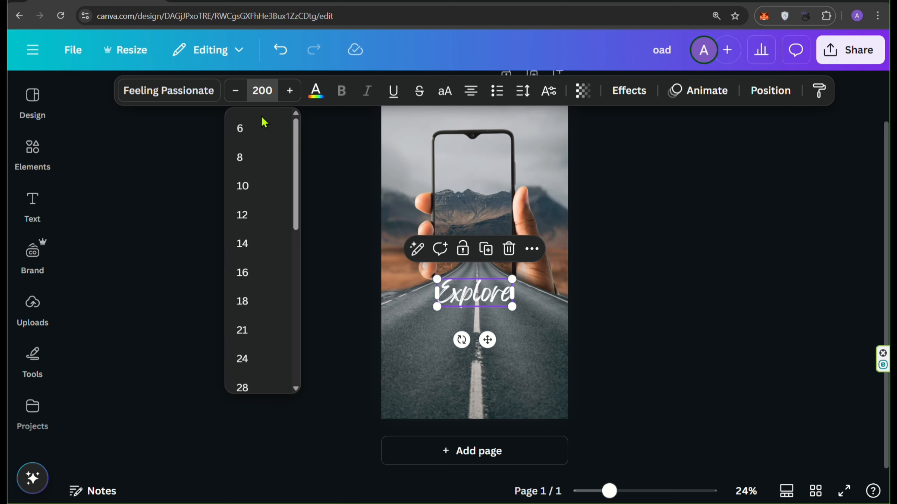
{"action": "left_click", "coordinate": [200, 220]}
{"action": "left_click", "coordinate": [436, 310]}
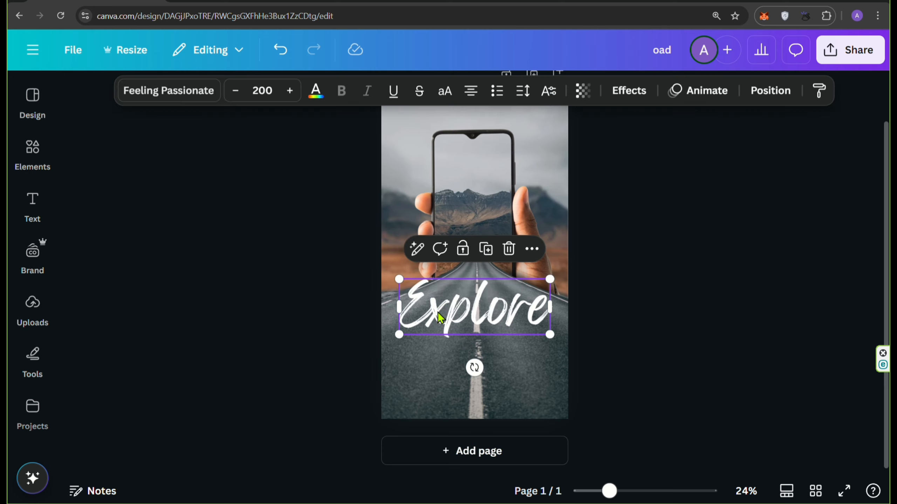
{"action": "left_click_drag", "start_coordinate": [436, 310], "coordinate": [444, 311]}
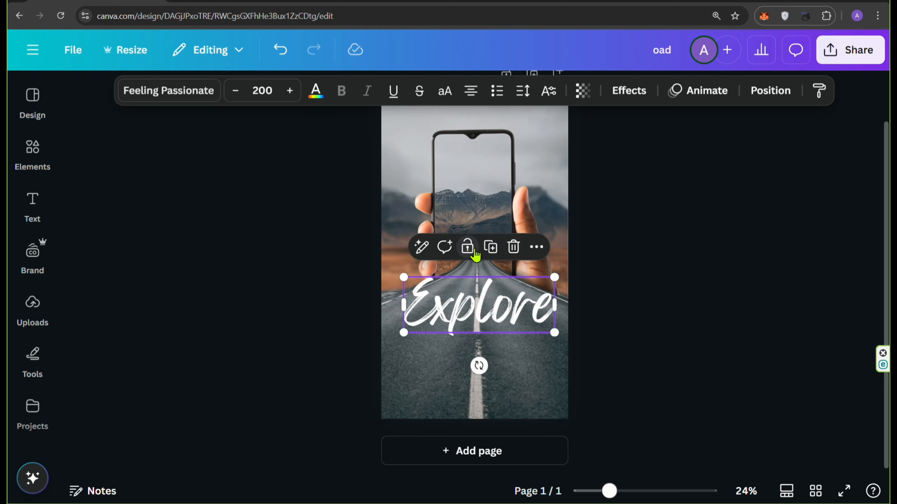
- Duplicate the "Explore" title and shrink the copy to about size 141, placed centrally beneath the original
{"action": "key", "text": "ctrl+d"}
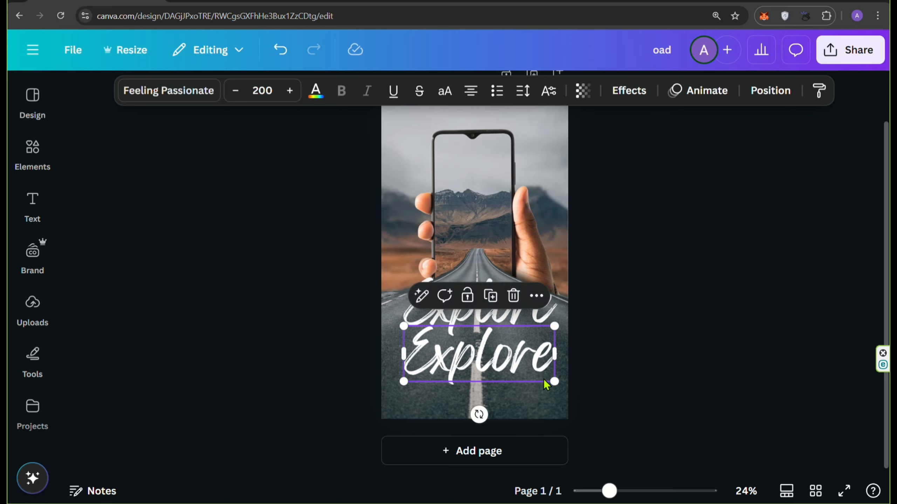
{"action": "left_click_drag", "start_coordinate": [556, 381], "coordinate": [510, 366]}
{"action": "left_click_drag", "start_coordinate": [483, 337], "coordinate": [505, 344]}
- Replace the duplicated title's text with "nuture"
{"action": "double_click", "coordinate": [505, 344]}
{"action": "type", "text": "nutur"}
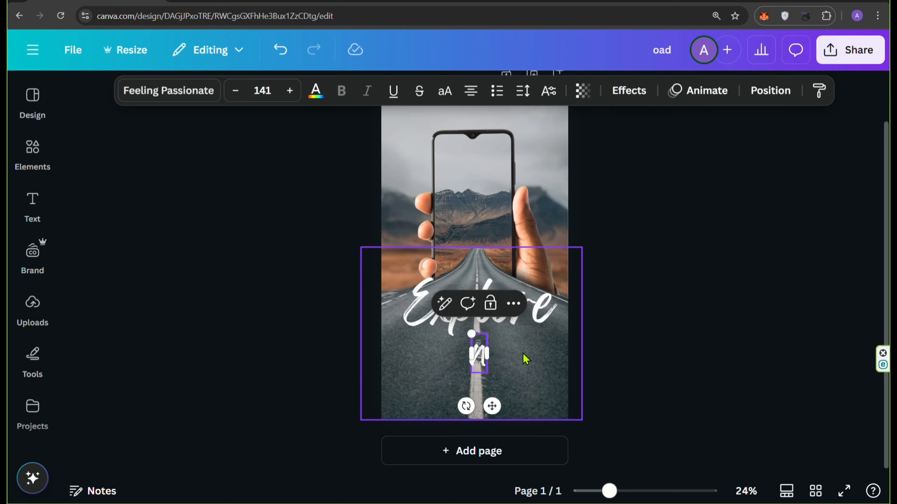
{"action": "type", "text": "e"}
- Enlarge the "nuture" text to about size 177 and position it centred just under "Explore"
{"action": "left_click", "coordinate": [474, 379]}
{"action": "left_click_drag", "start_coordinate": [436, 374], "coordinate": [414, 382]}
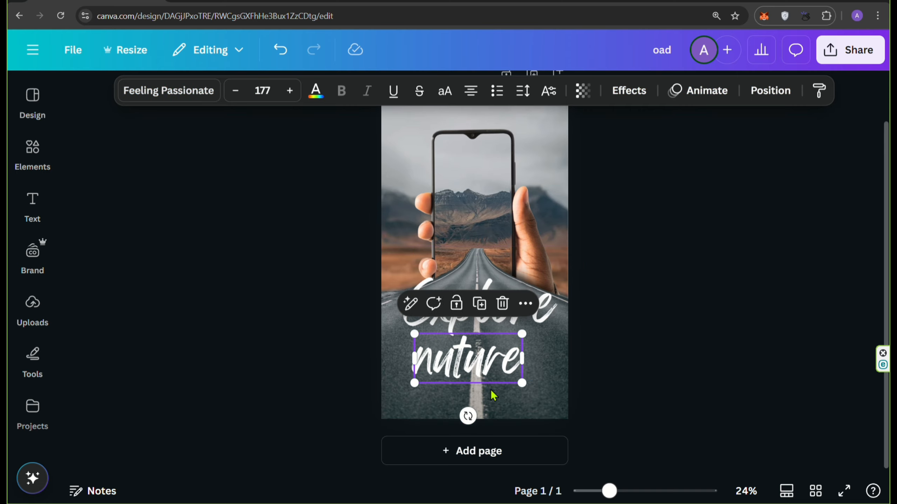
{"action": "mouse_move", "coordinate": [478, 375]}
{"action": "left_mouse_down"}
{"action": "mouse_move", "coordinate": [505, 368]}
{"action": "mouse_move", "coordinate": [488, 367]}
{"action": "left_mouse_up"}
{"action": "left_click", "coordinate": [701, 346]}
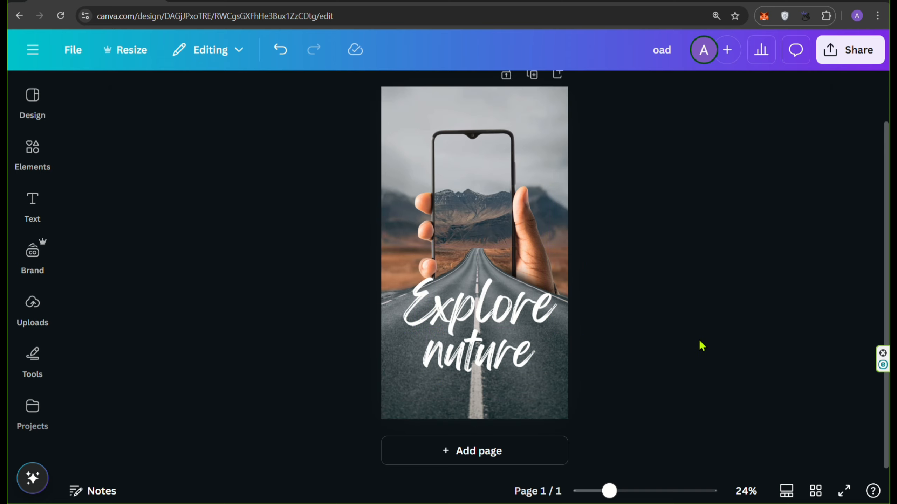